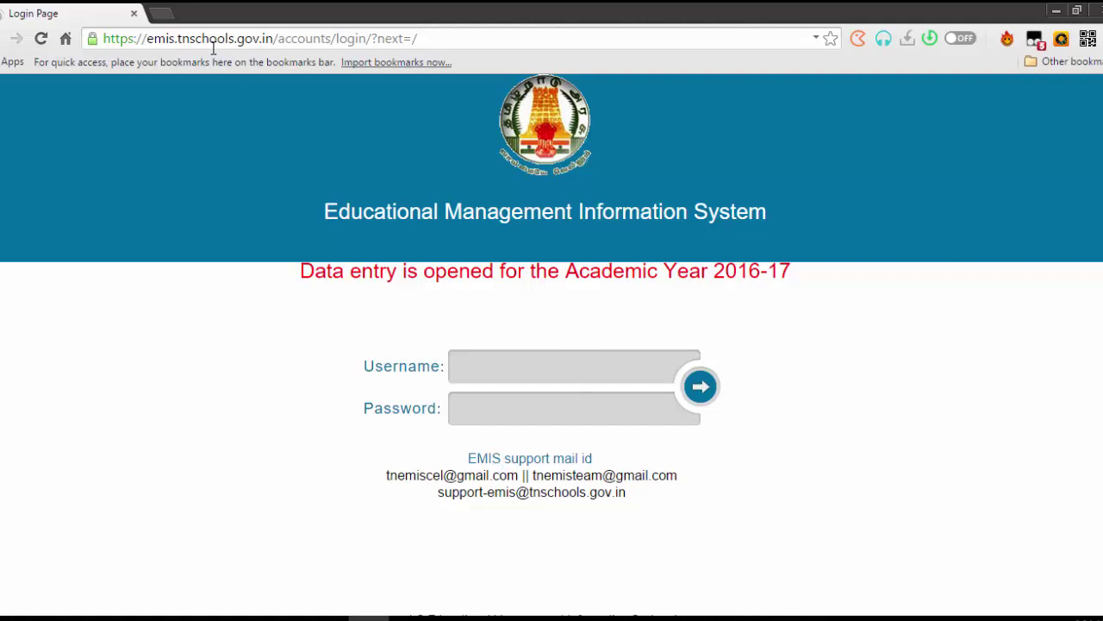
Sign in to the school's EMIS account with its username and password, declining to save the password
left_click(175, 38)
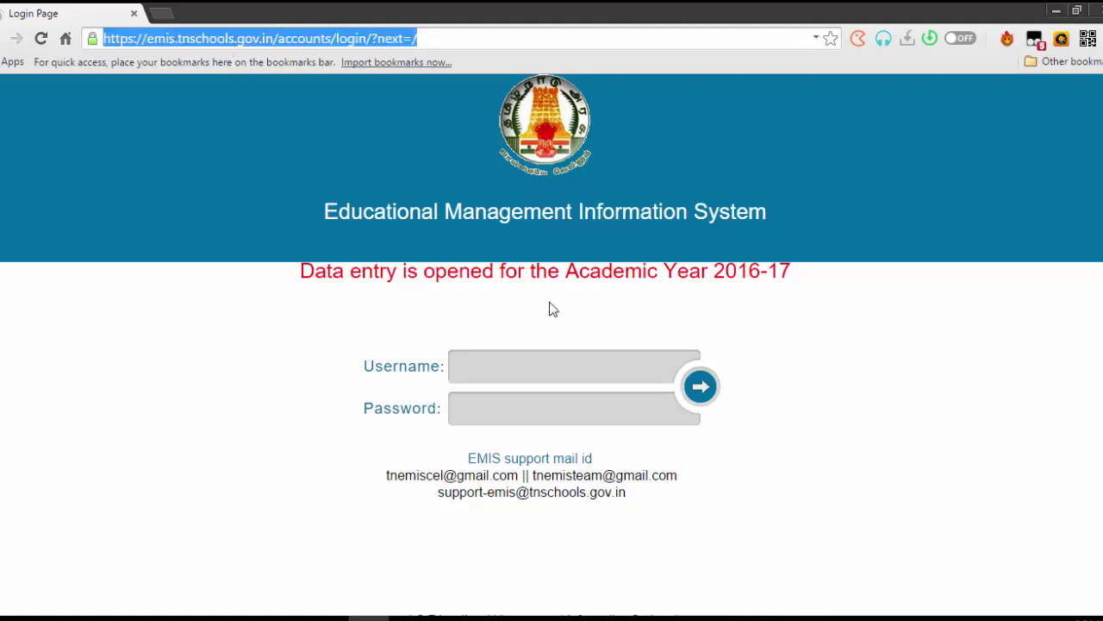
left_click(555, 364)
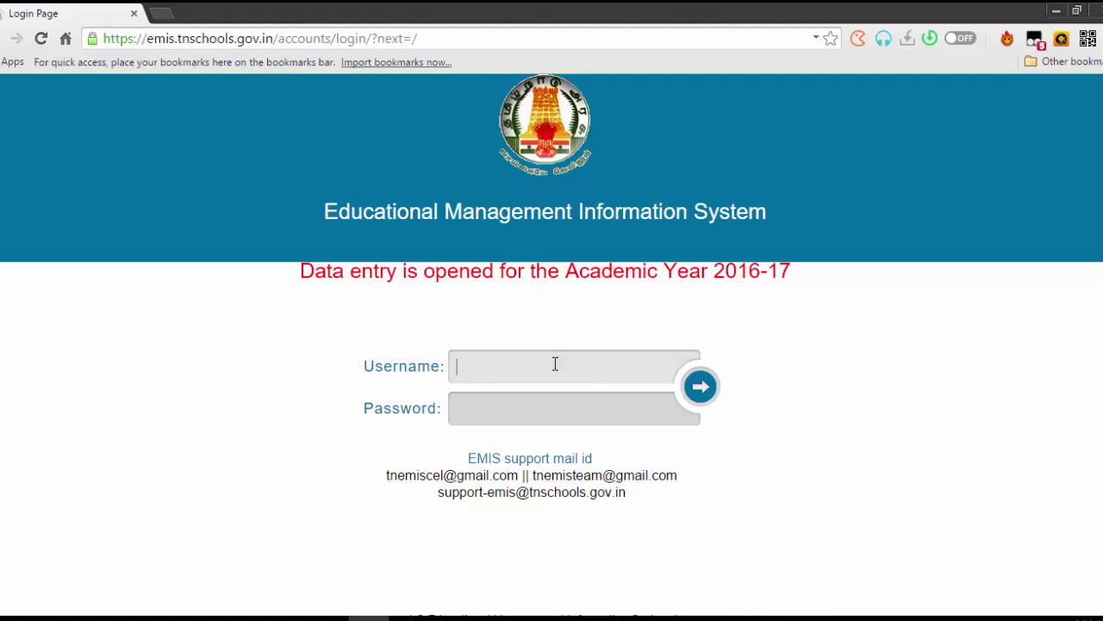
type("3306")
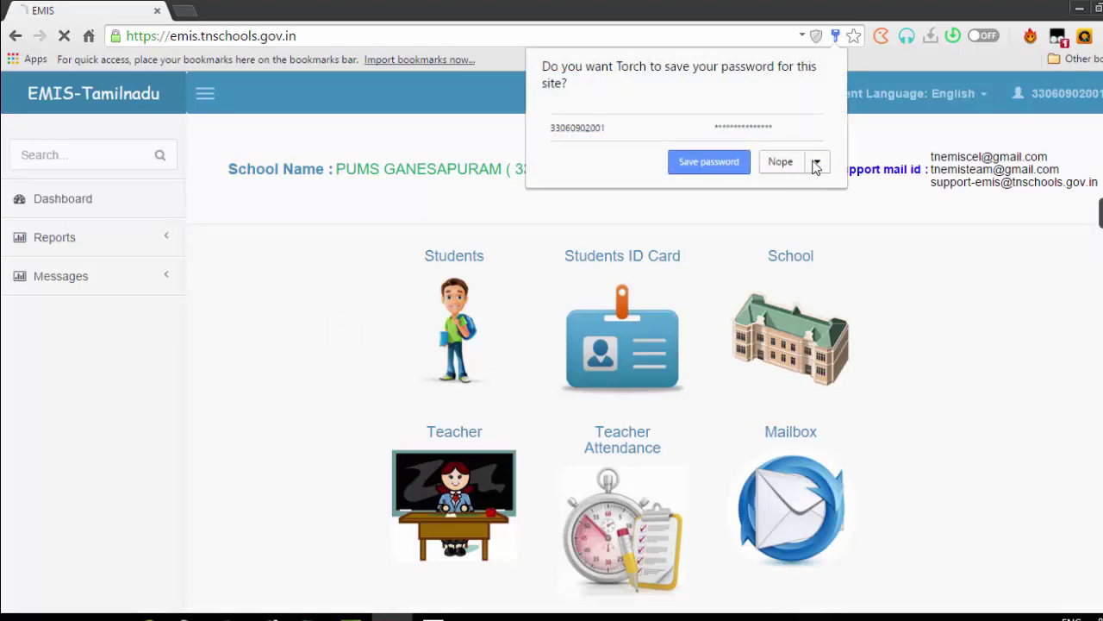
left_click(798, 171)
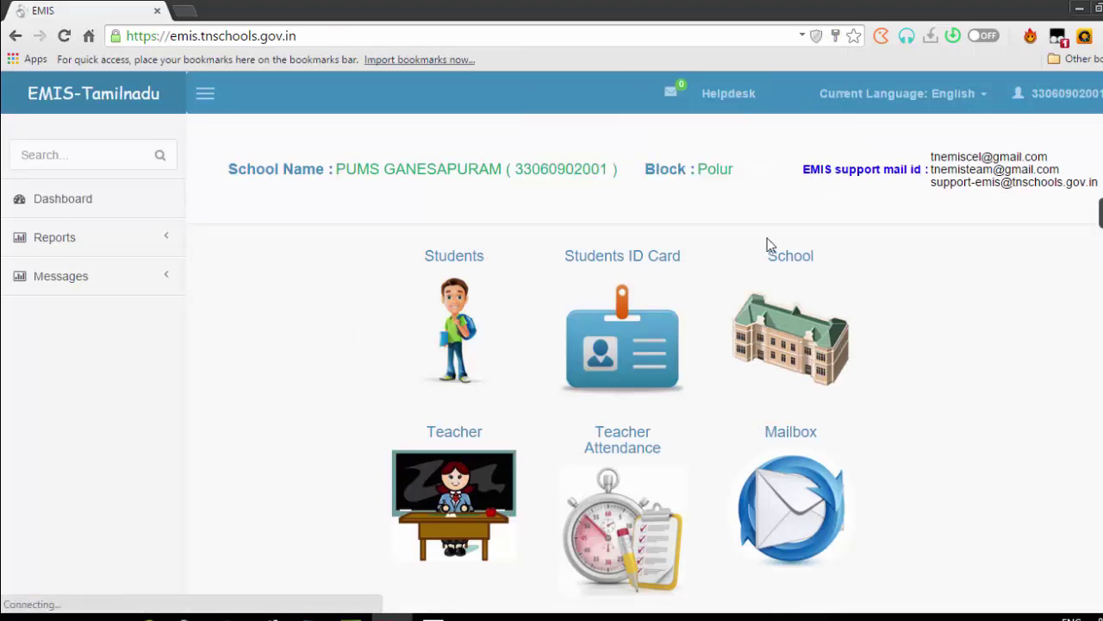
Open the Students records and list the 23 class I students from the class-wise counts
left_click(462, 331)
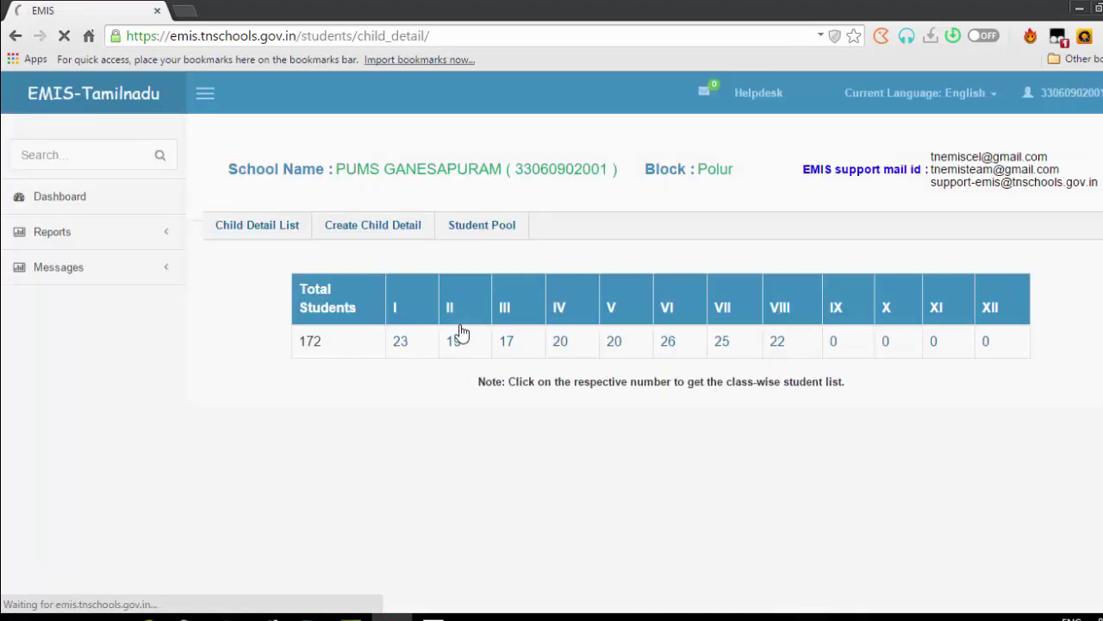
left_click(457, 237)
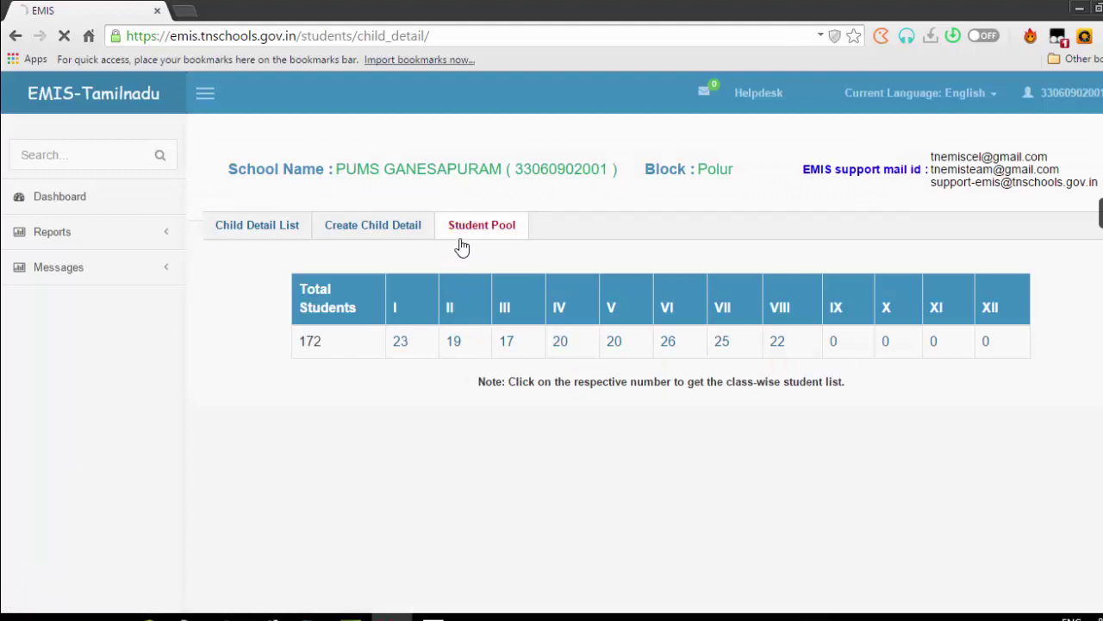
left_click(238, 236)
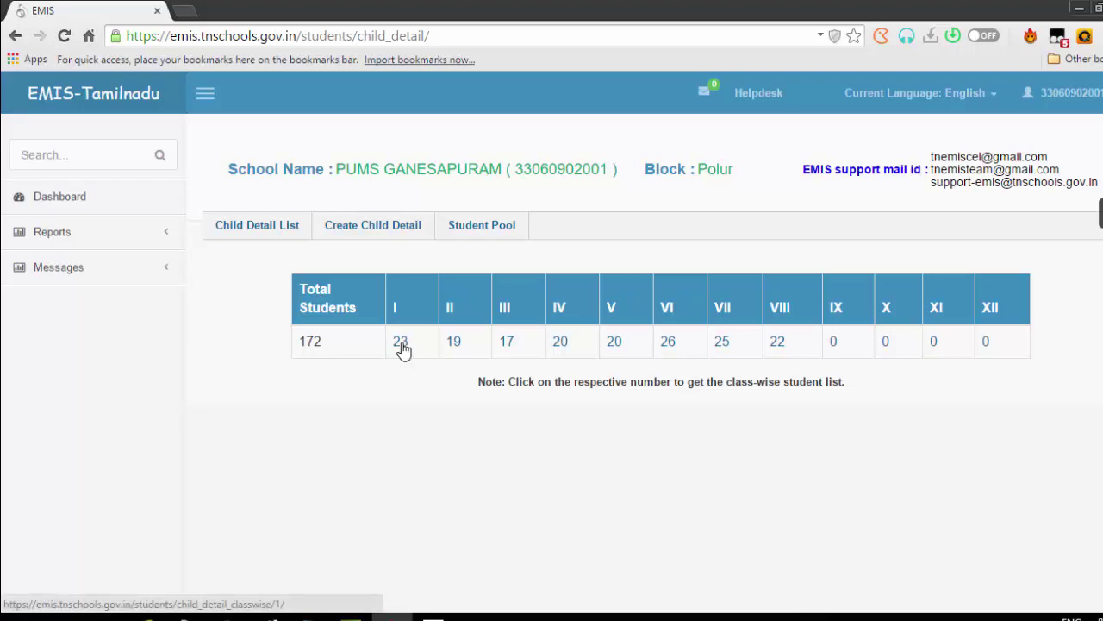
left_click(401, 342)
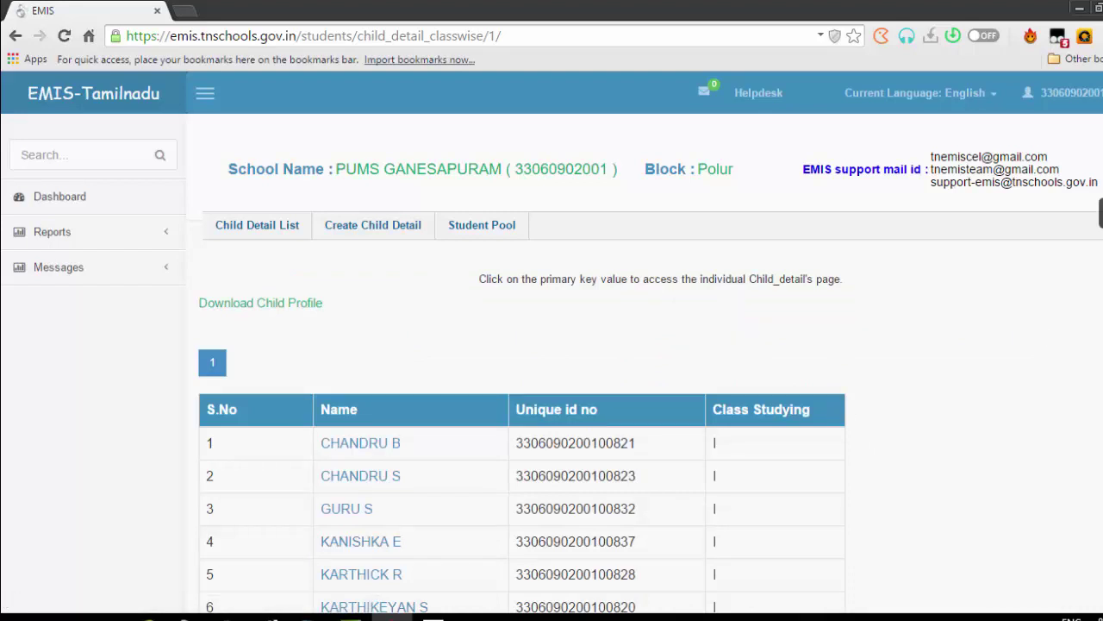
Scroll through the class I list and open one student's full record
scroll(552, 345, "down", 5)
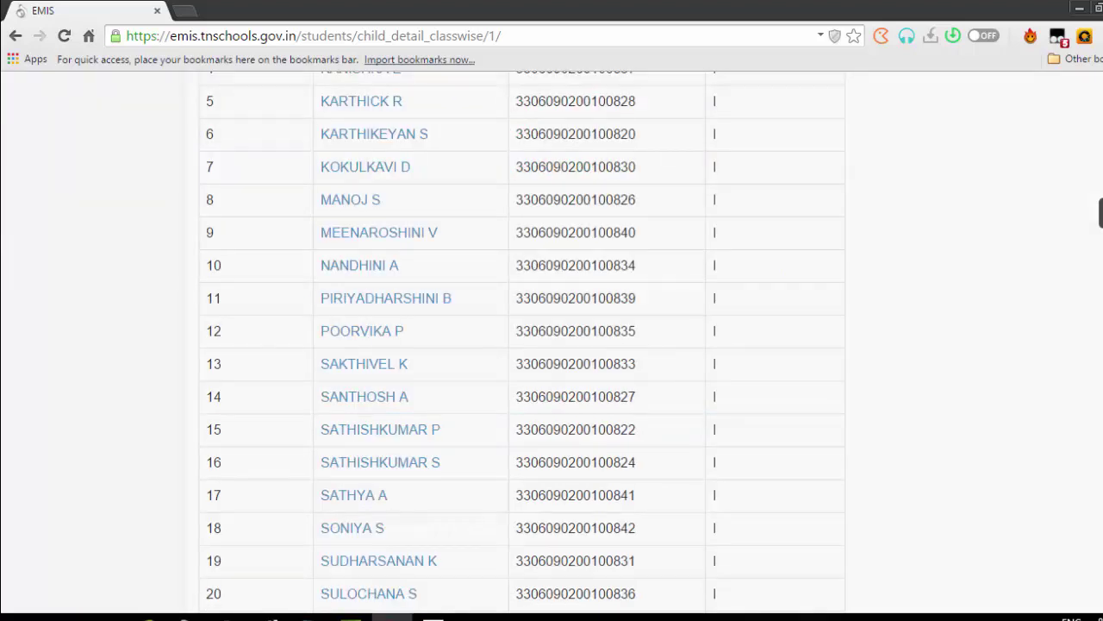
scroll(552, 345, "down", 2)
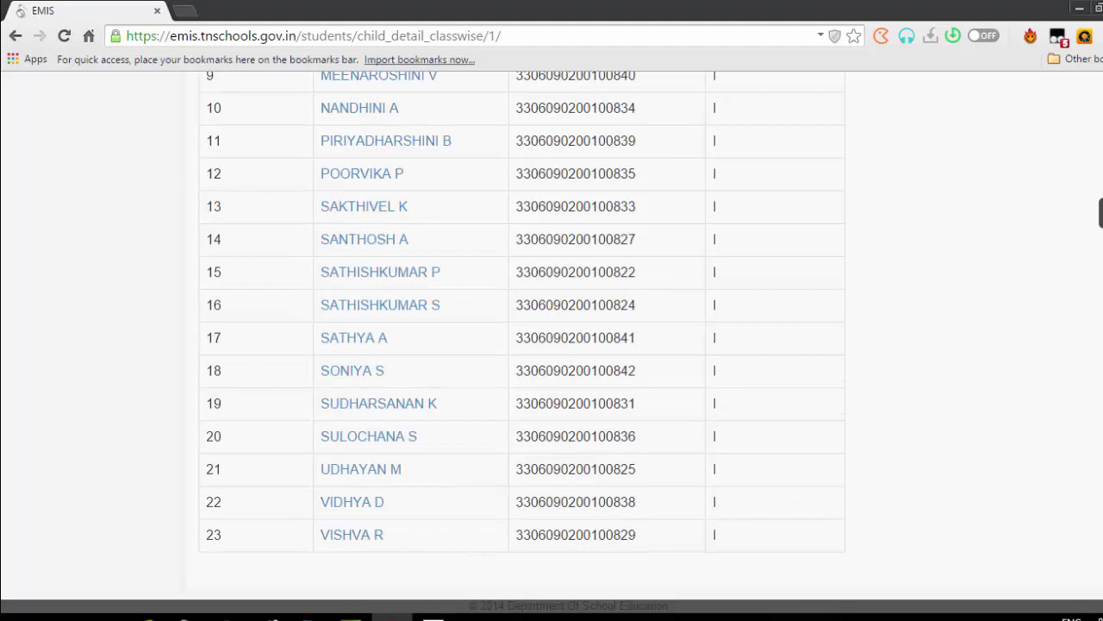
scroll(552, 345, "up", 7)
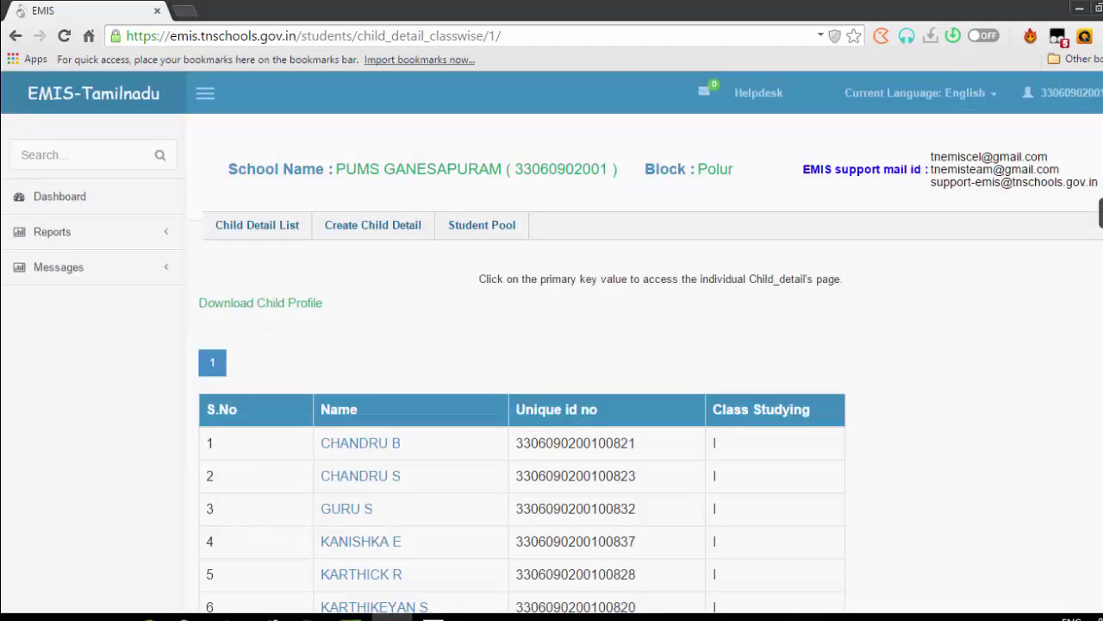
scroll(552, 345, "down", 6)
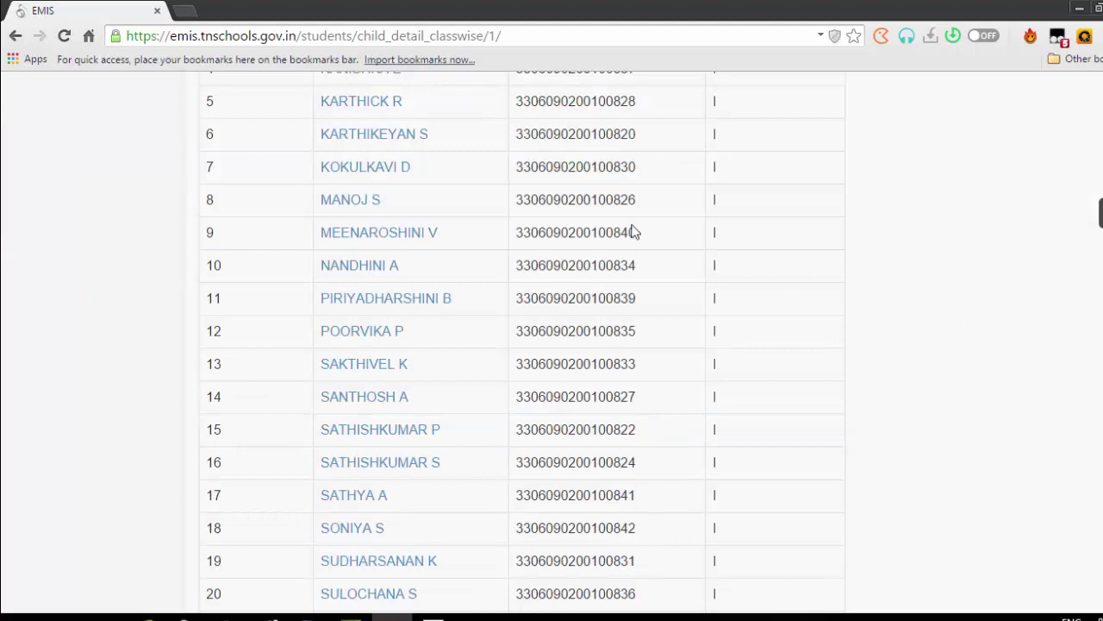
left_click(342, 208)
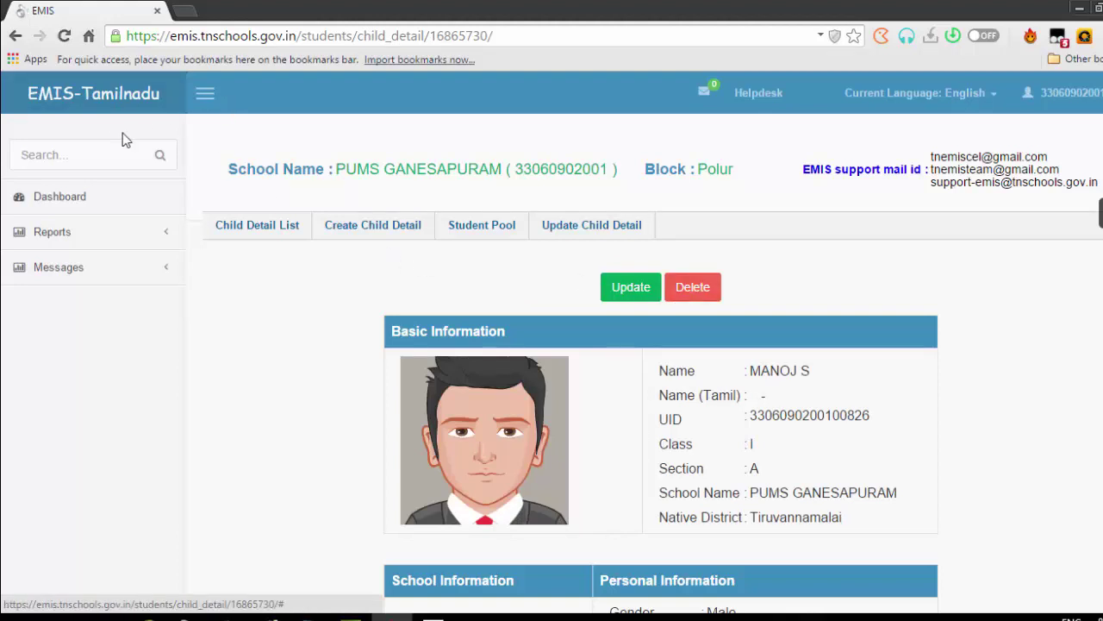
Return via the dashboard to the class-wise totals and list the 17 class III students
left_click(86, 199)
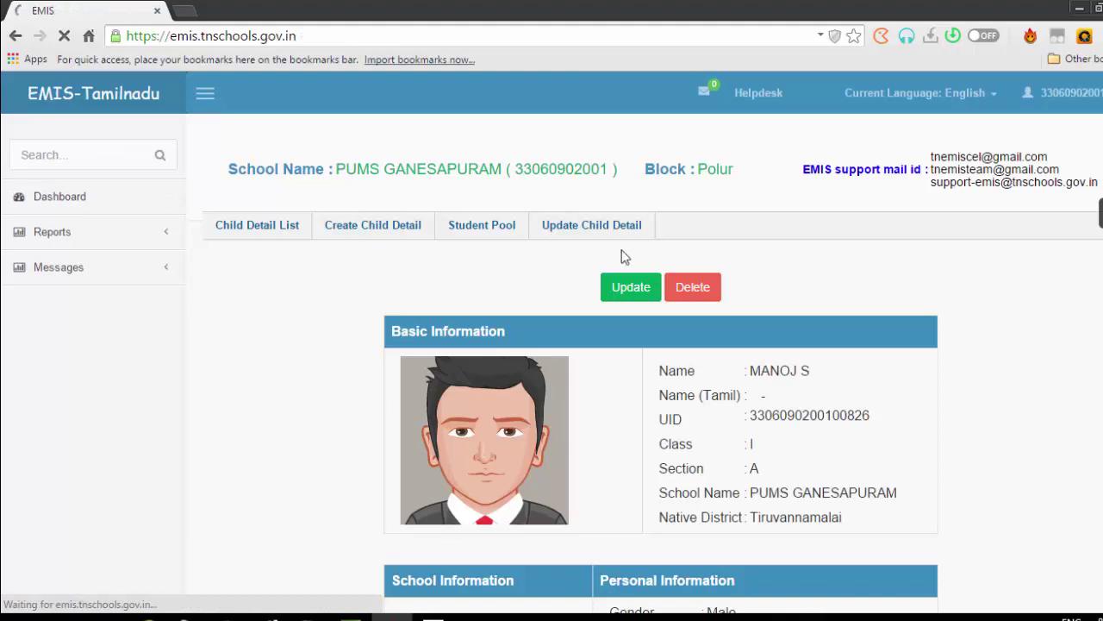
left_click(473, 349)
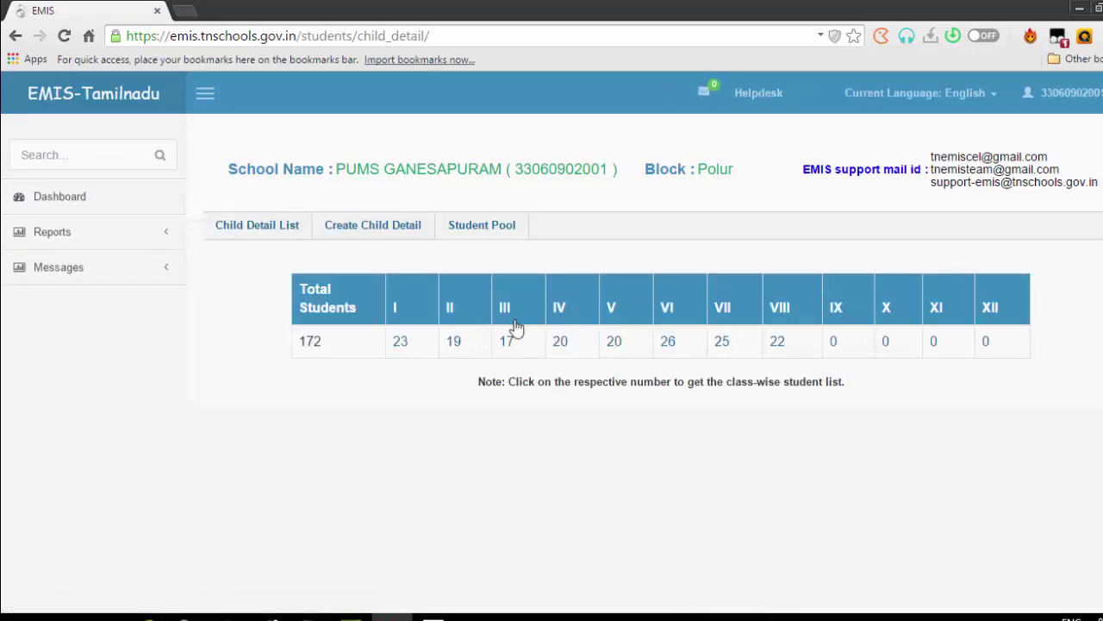
left_click(505, 342)
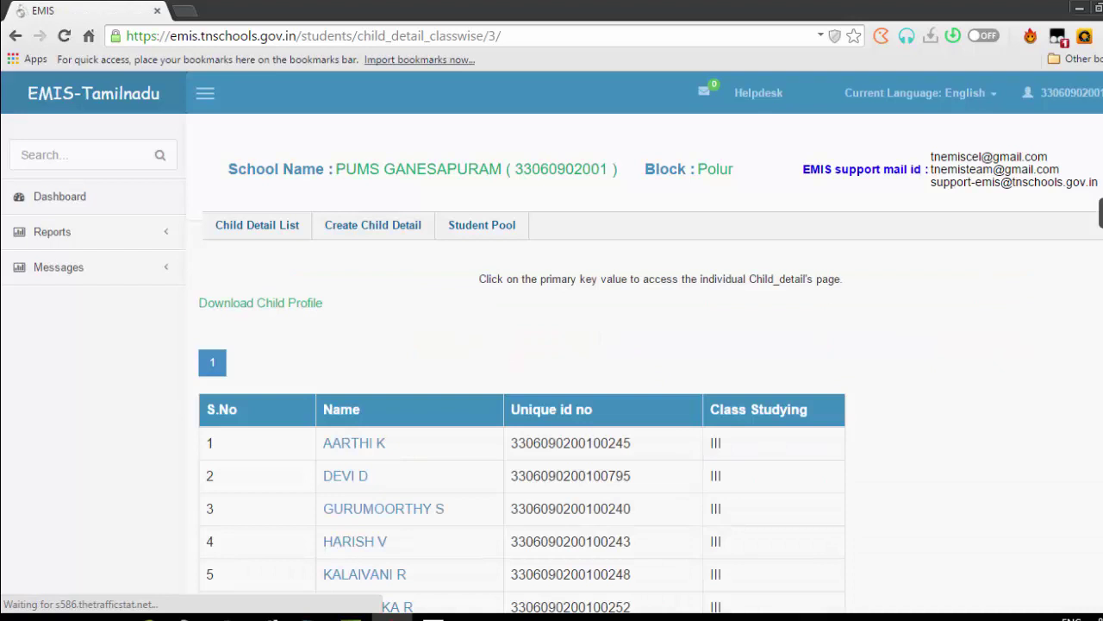
Open a class III student's record and start the transfer form for that child
scroll(368, 179, "down", 5)
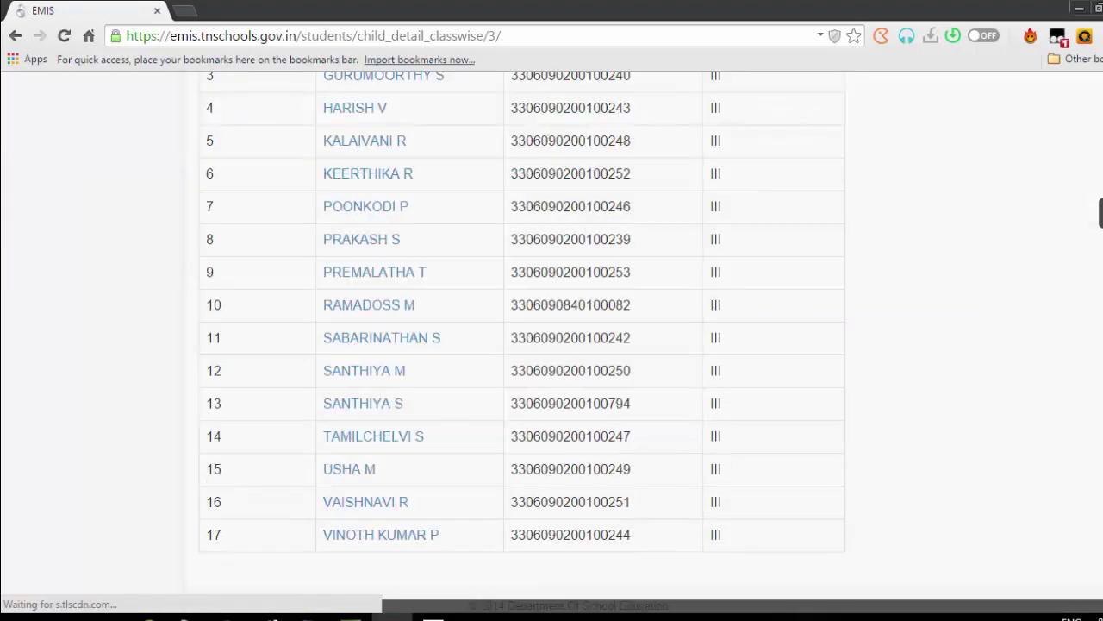
left_click(368, 175)
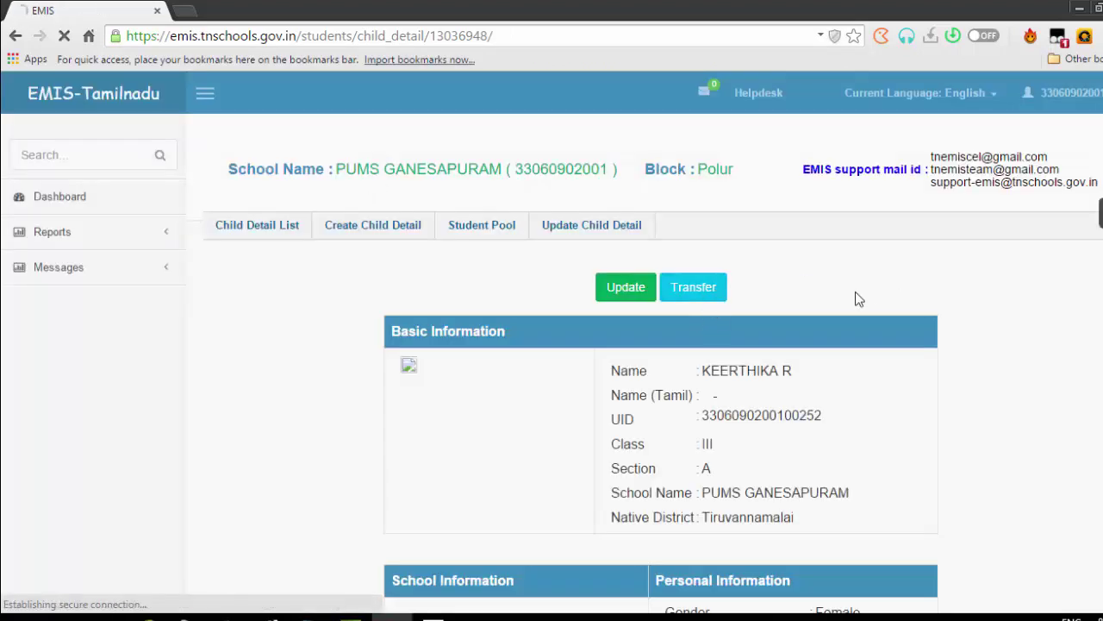
left_click(690, 290)
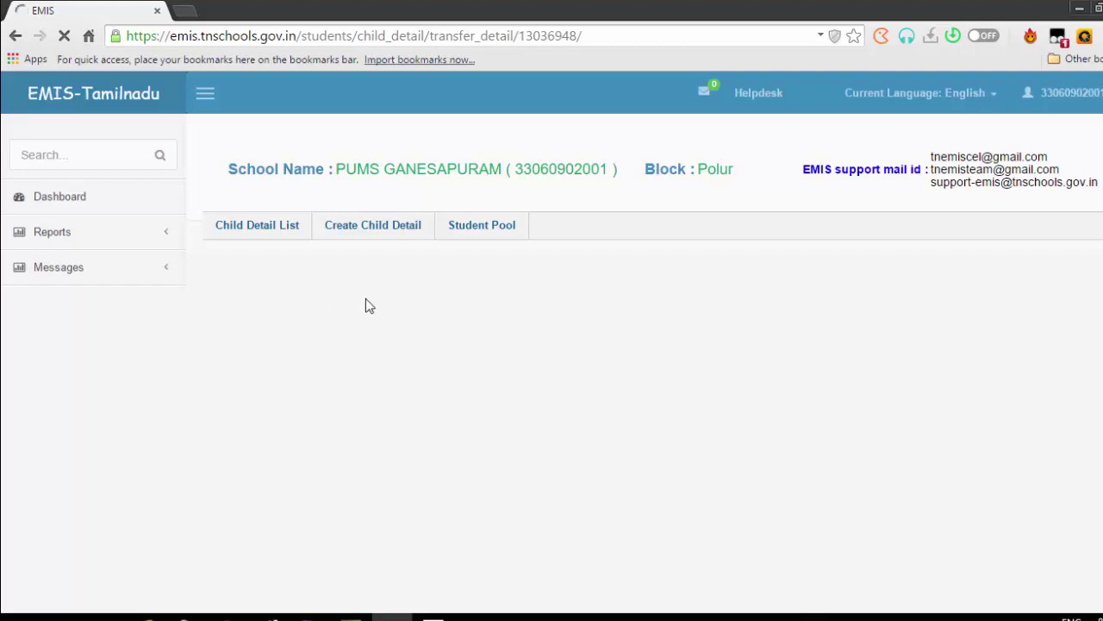
Set 'transferred to another school?' to Yes with transfer date 09/09, then leave for the dashboard unsubmitted
left_click(433, 617)
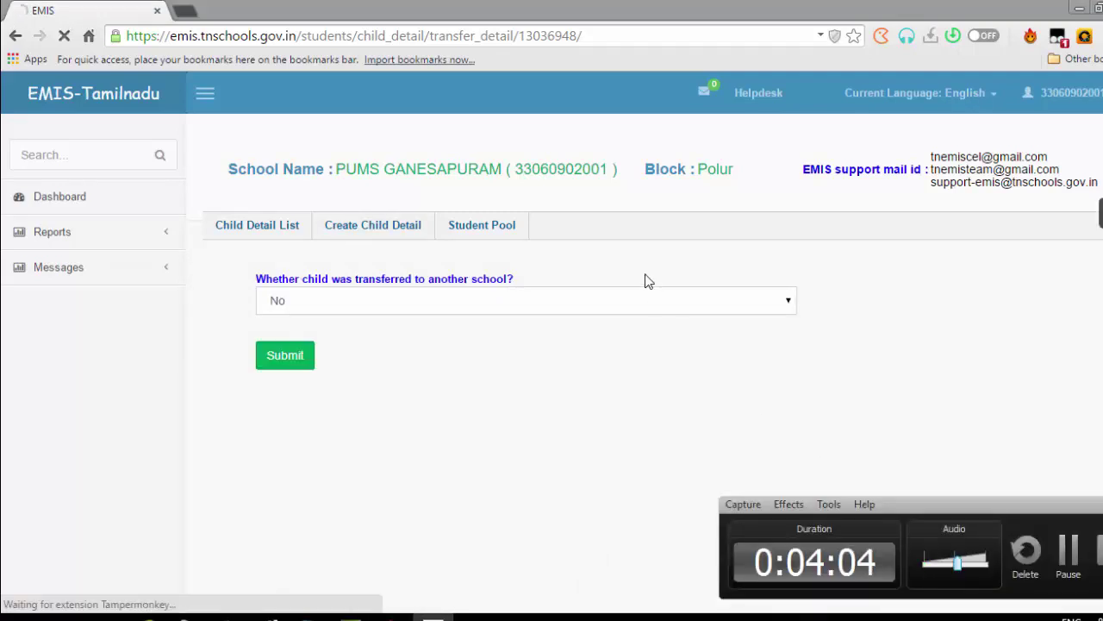
left_click(617, 308)
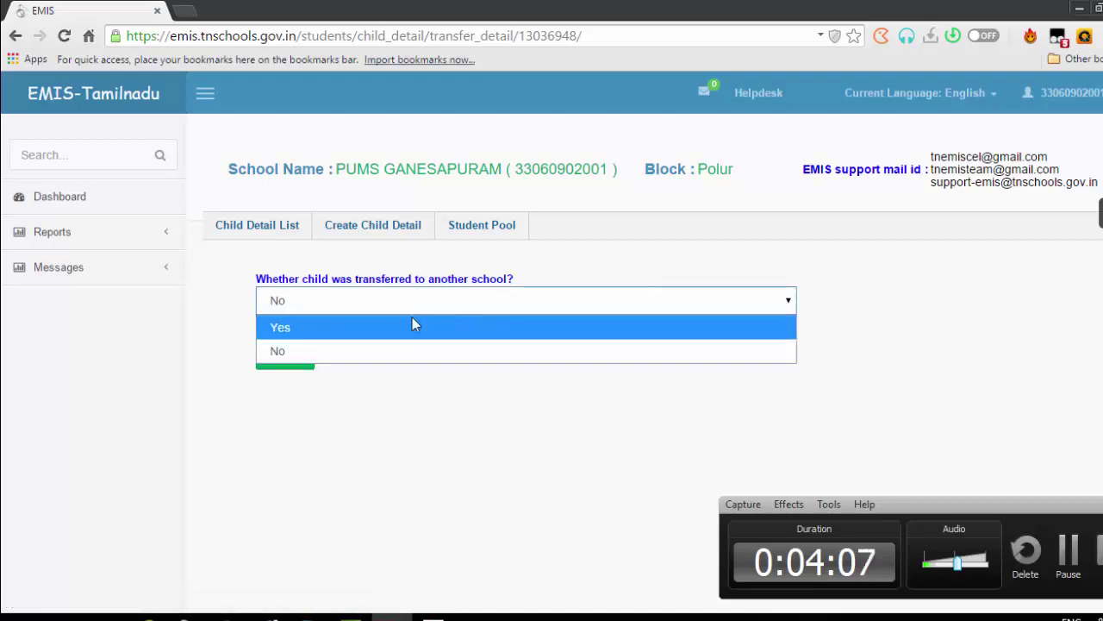
left_click(412, 322)
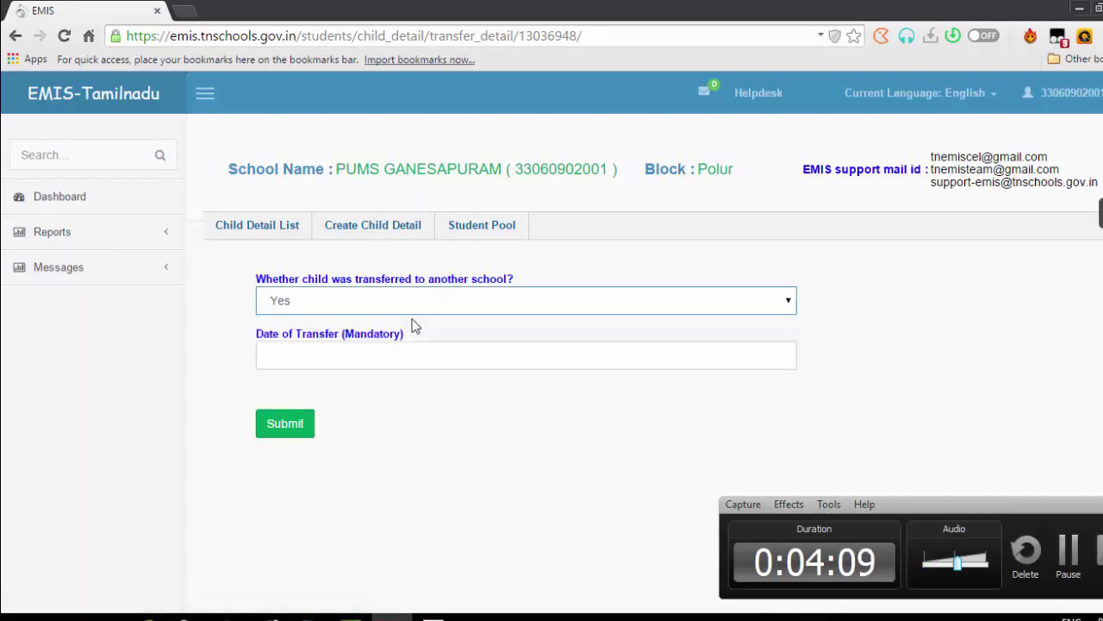
left_click(357, 356)
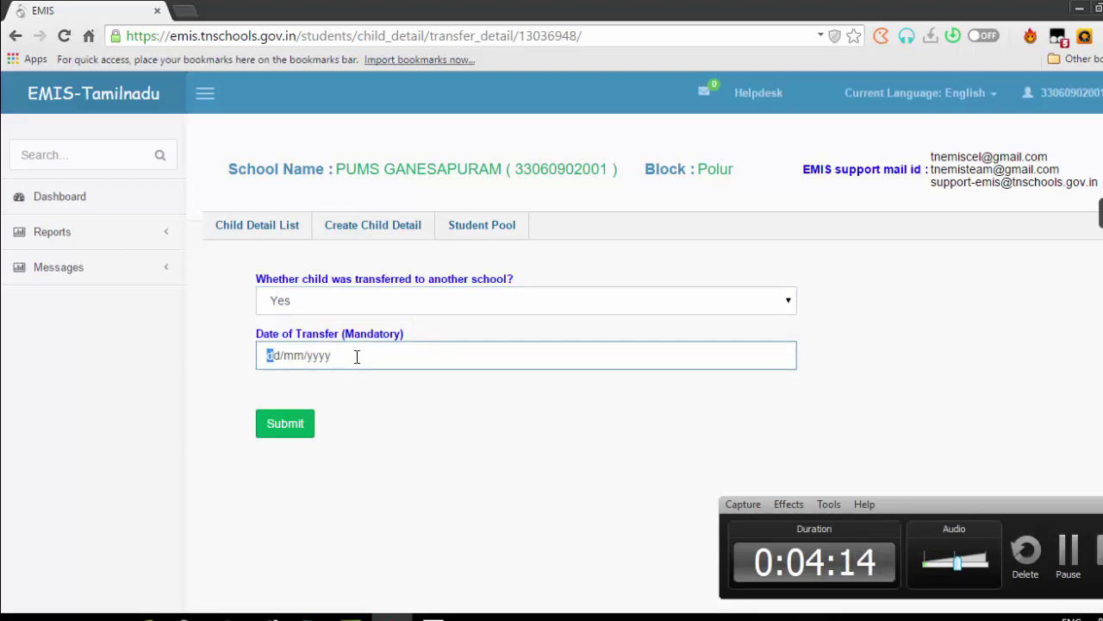
type("0909")
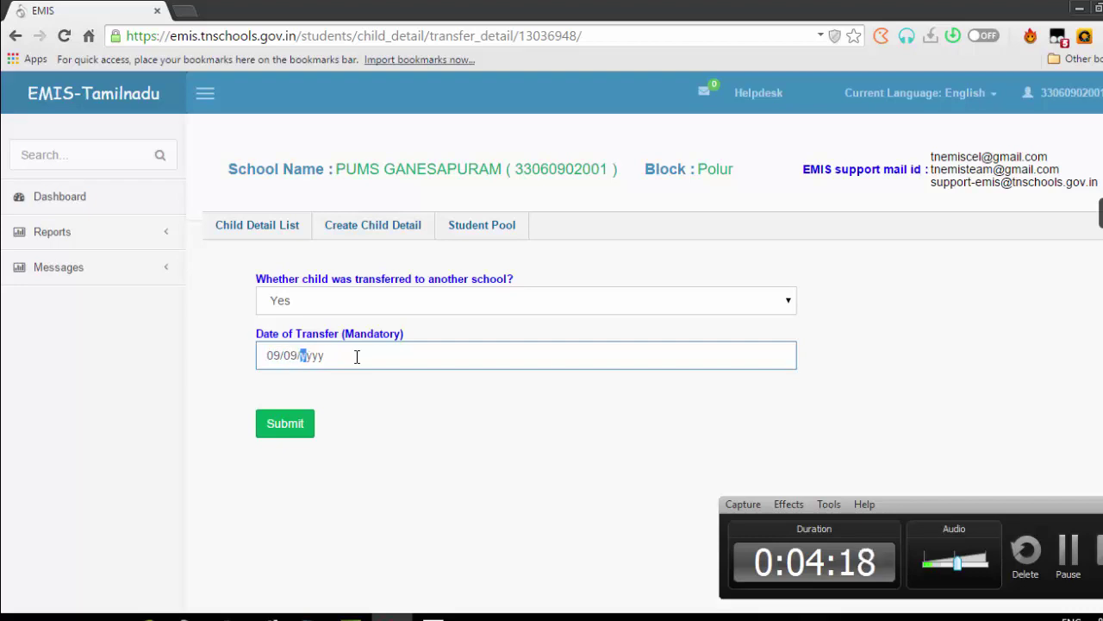
left_click(74, 195)
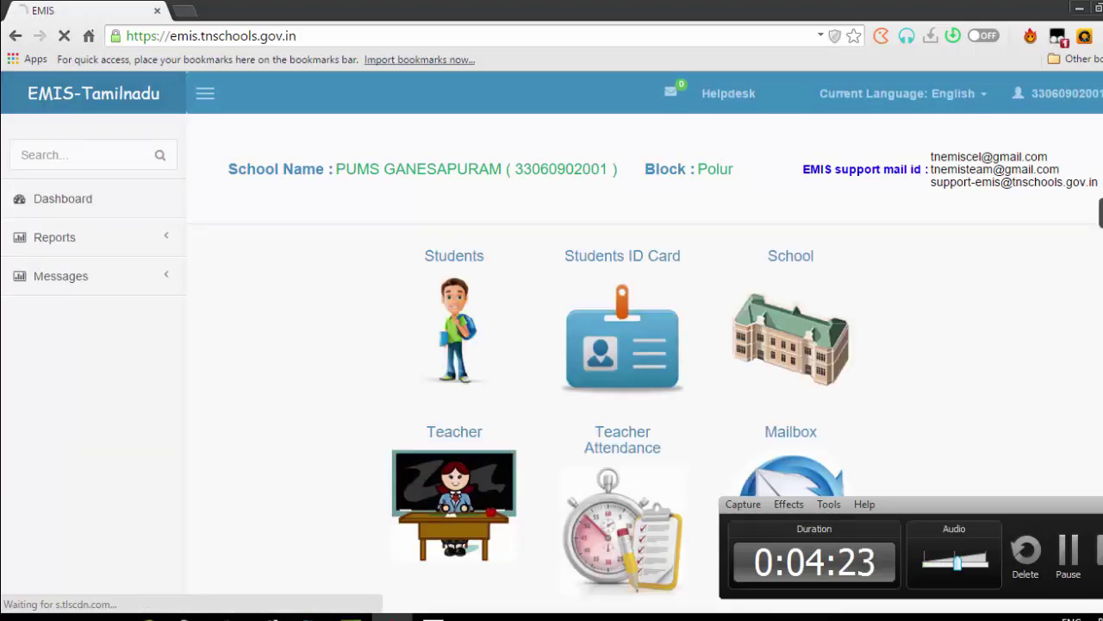
Open the Student Pool search page and try its Udise code, Unique ID and School name boxes
left_click(466, 310)
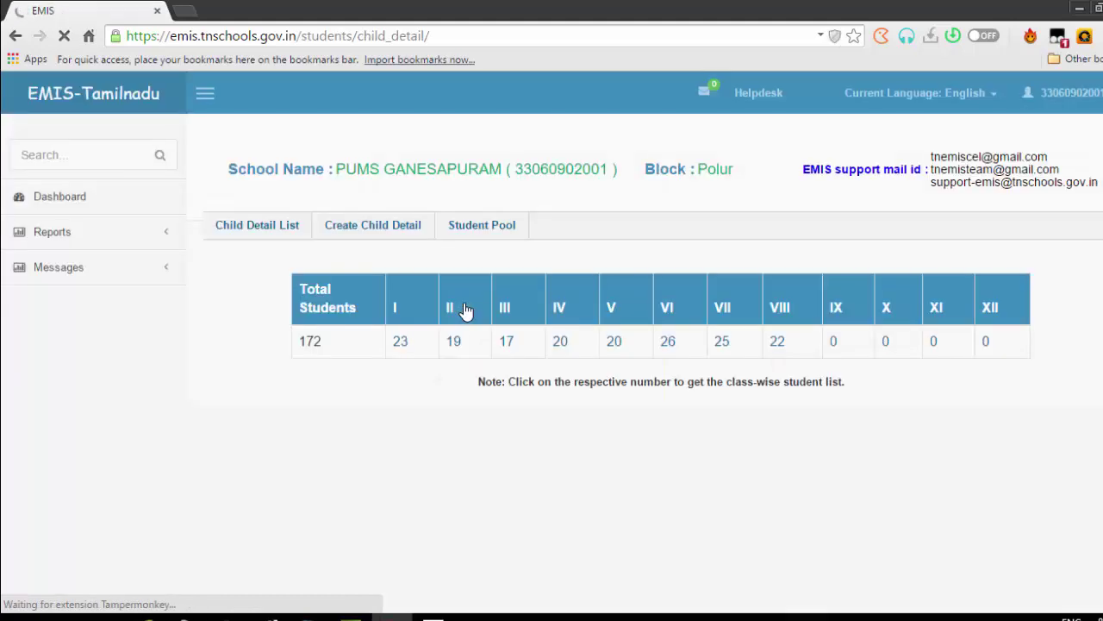
left_click(494, 233)
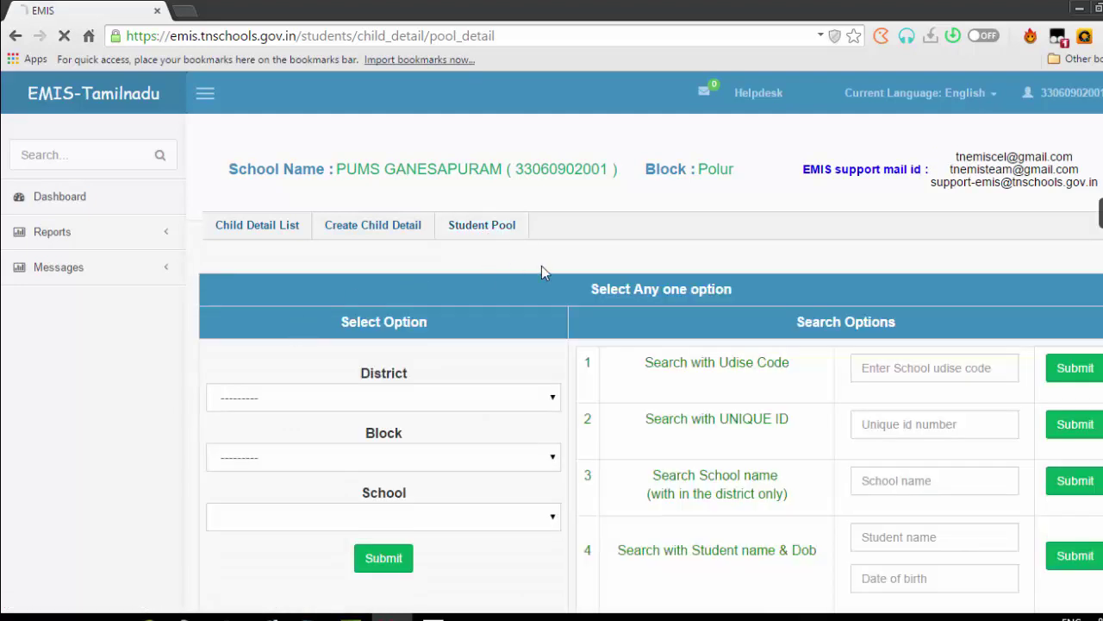
left_click(936, 372)
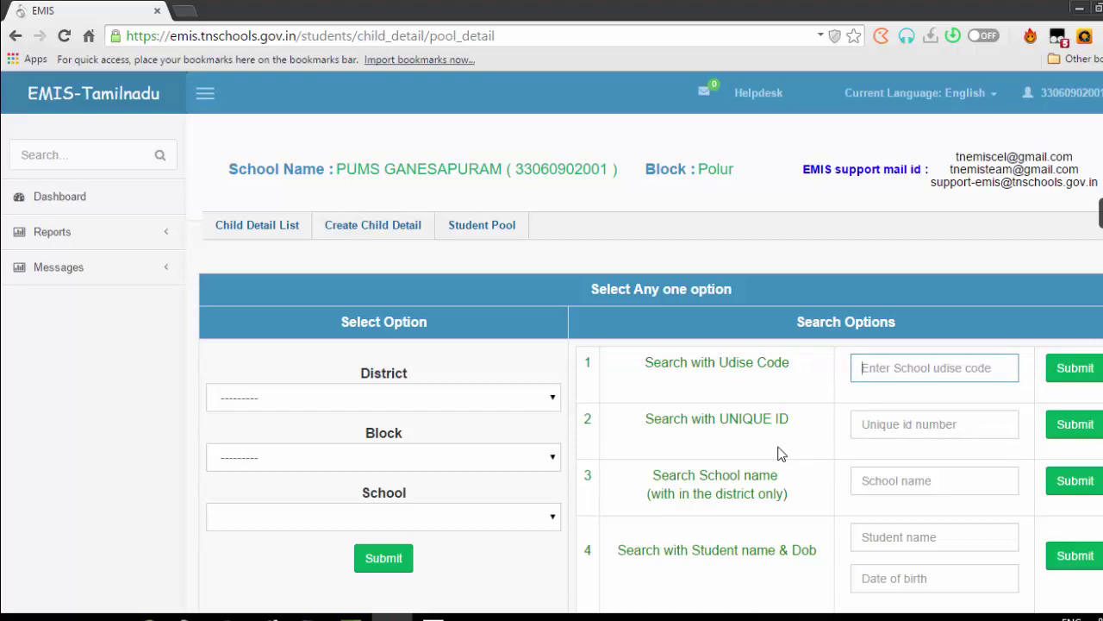
left_click(896, 429)
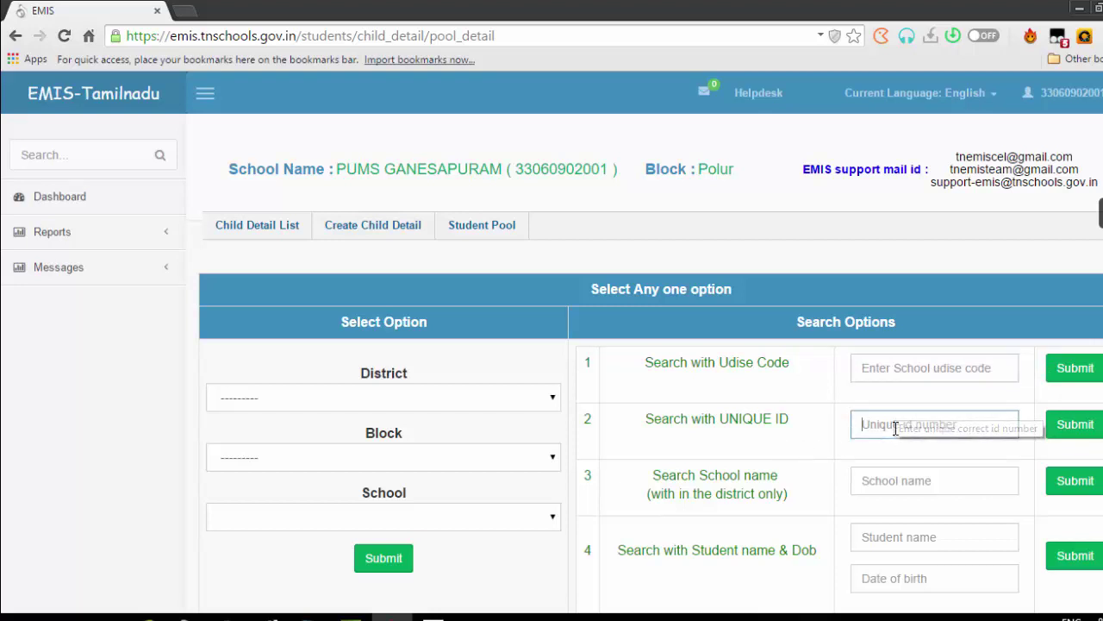
left_click(943, 371)
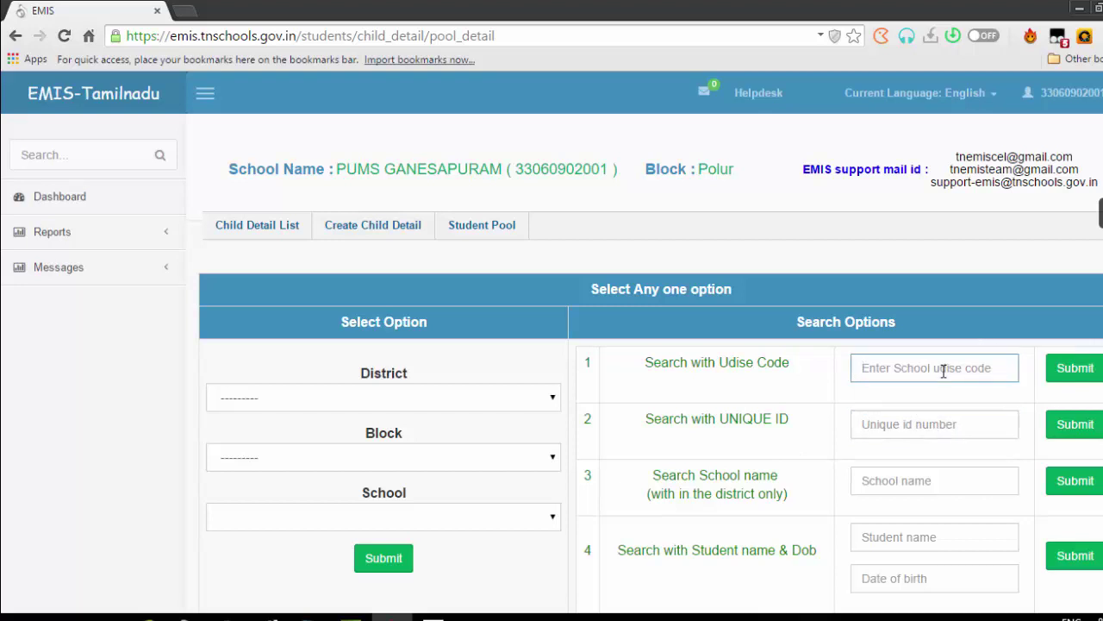
left_click(893, 425)
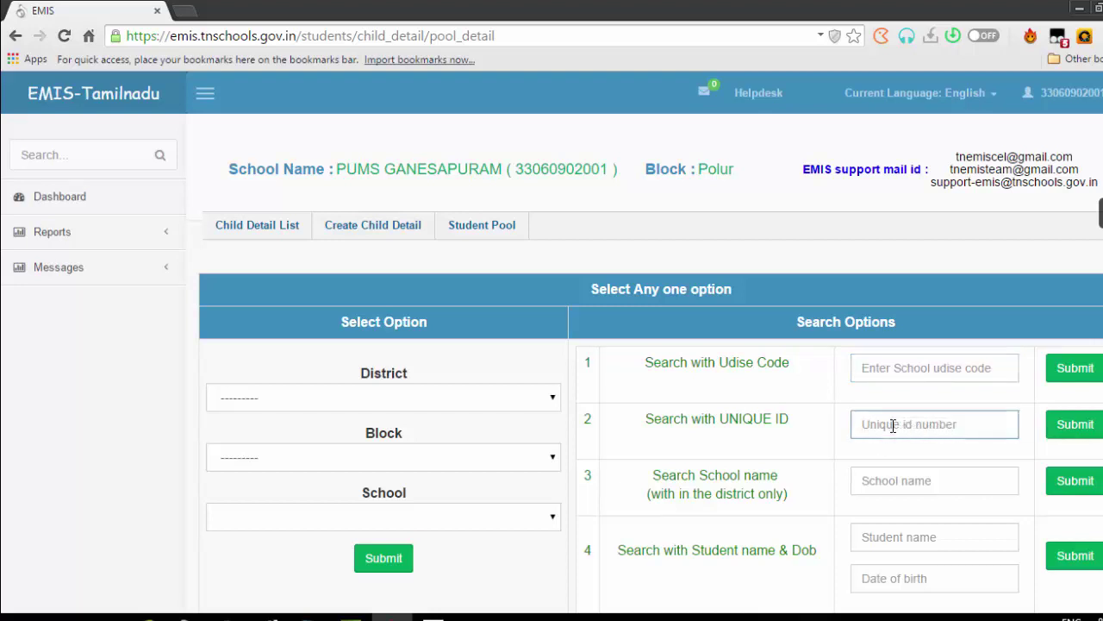
left_click(927, 483)
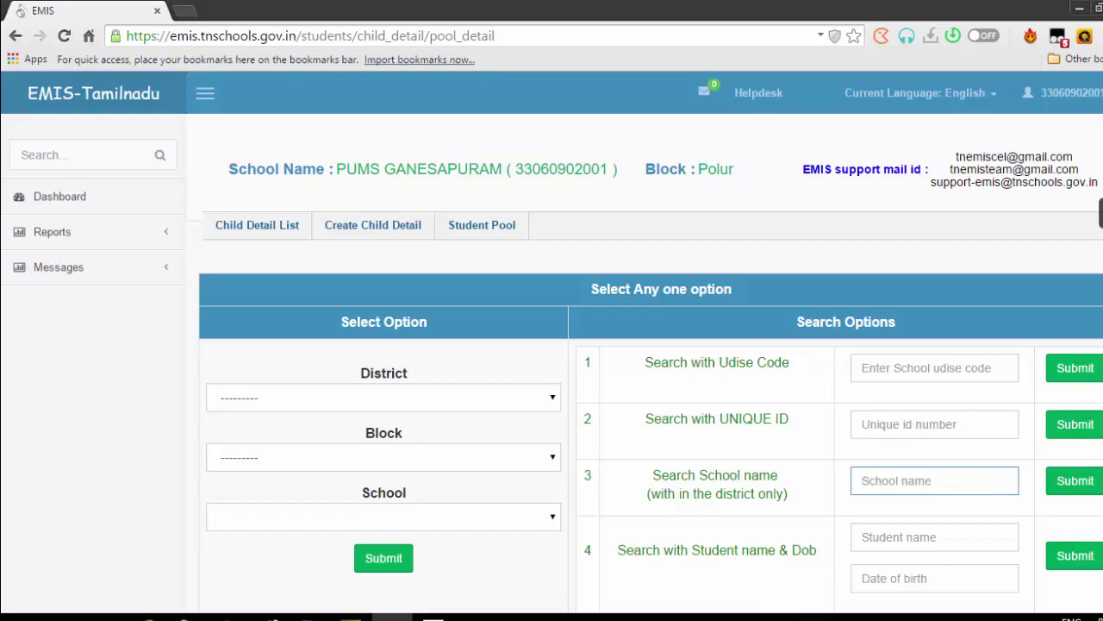
Check the student date of birth box, then minimise the browser to the desktop
scroll(651, 345, "down", 1)
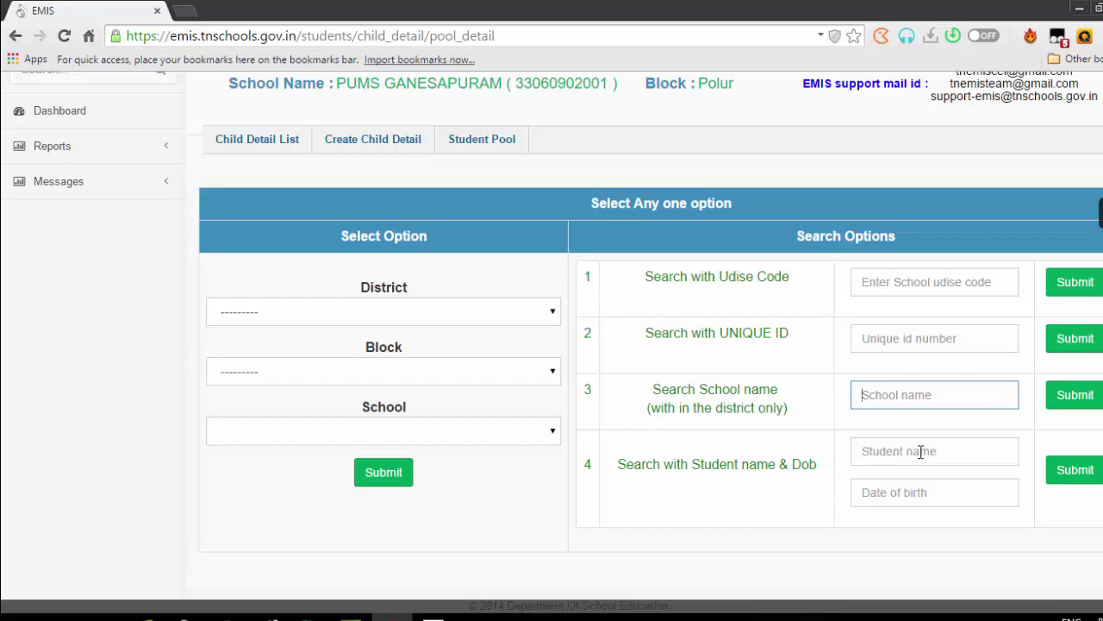
left_click(921, 451)
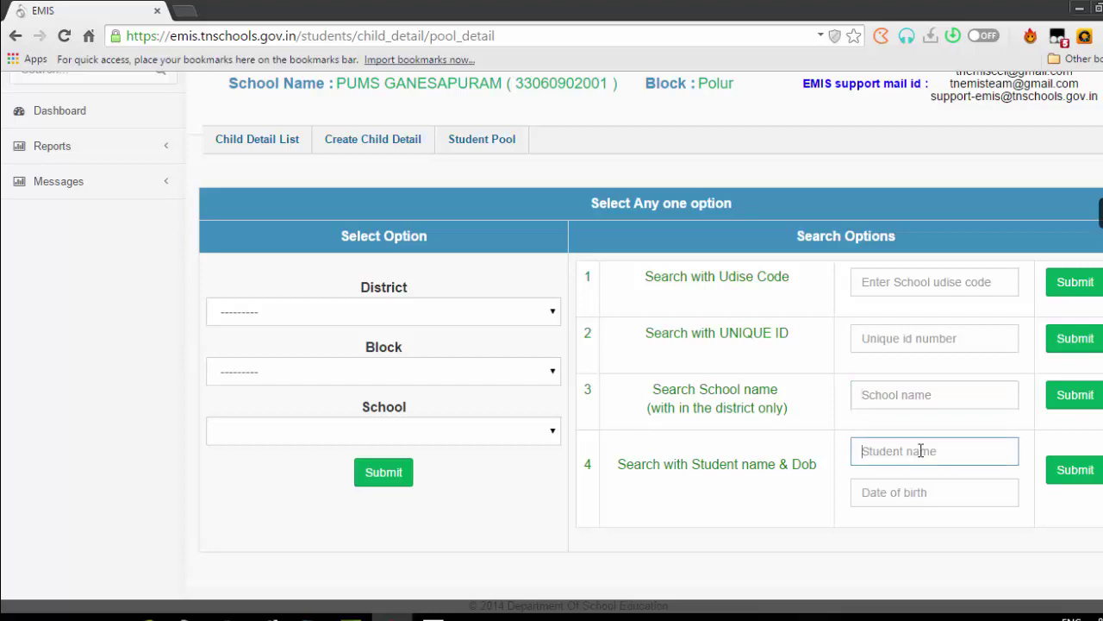
left_click(912, 493)
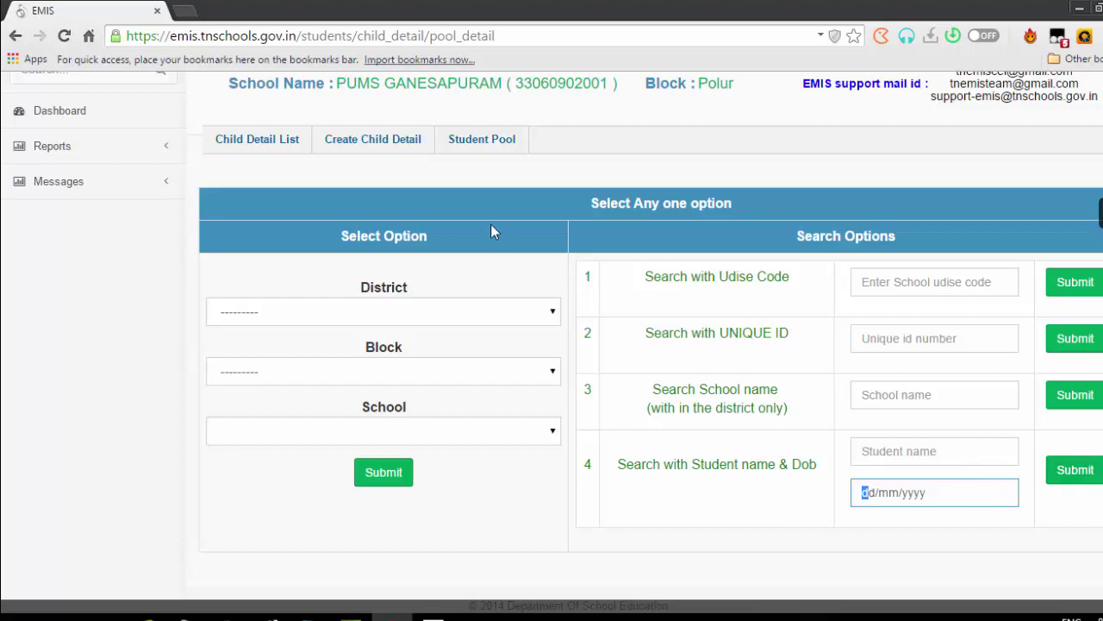
left_click(531, 202)
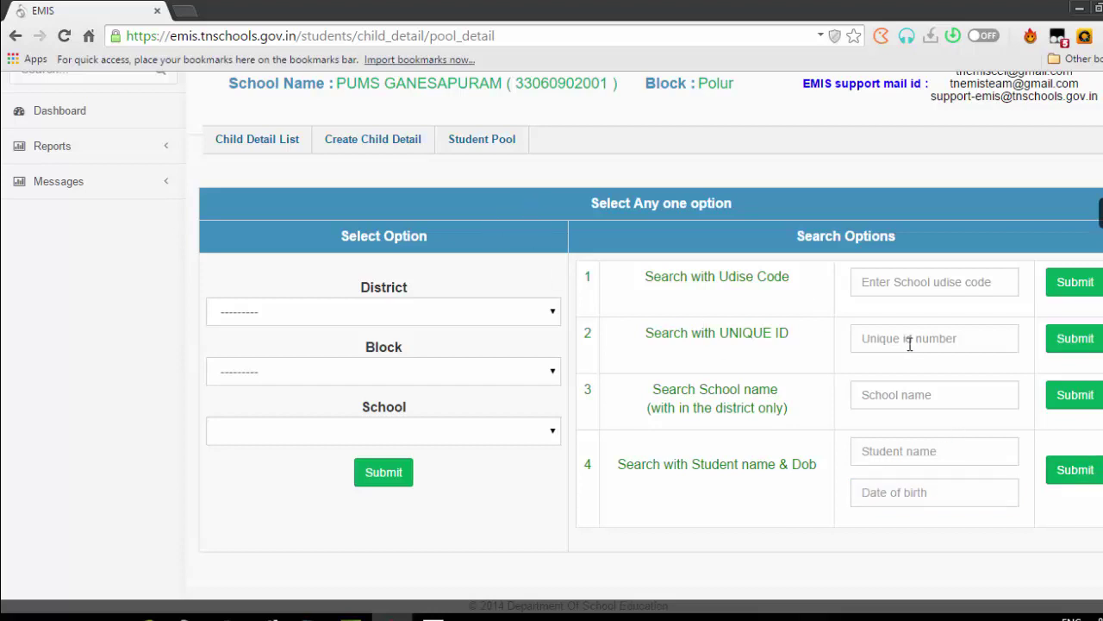
left_click(1079, 8)
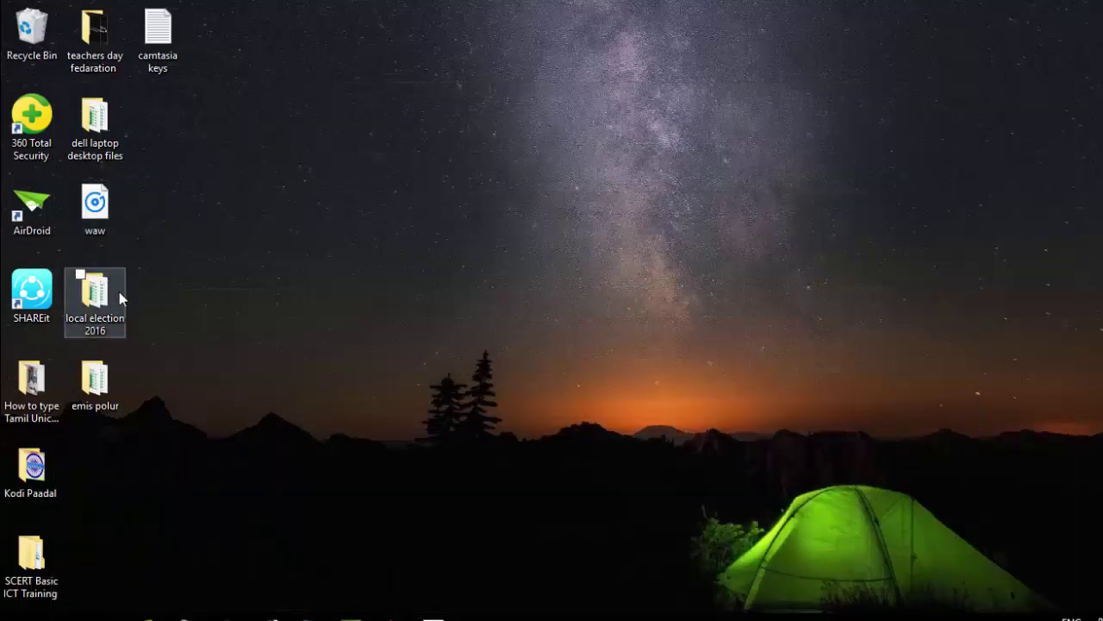
Open the POLUR EMIS CONSOLIDATION workbook from emis polur > CONSOLIDATION EMIS POLUR
left_click(97, 381)
double_click(97, 382)
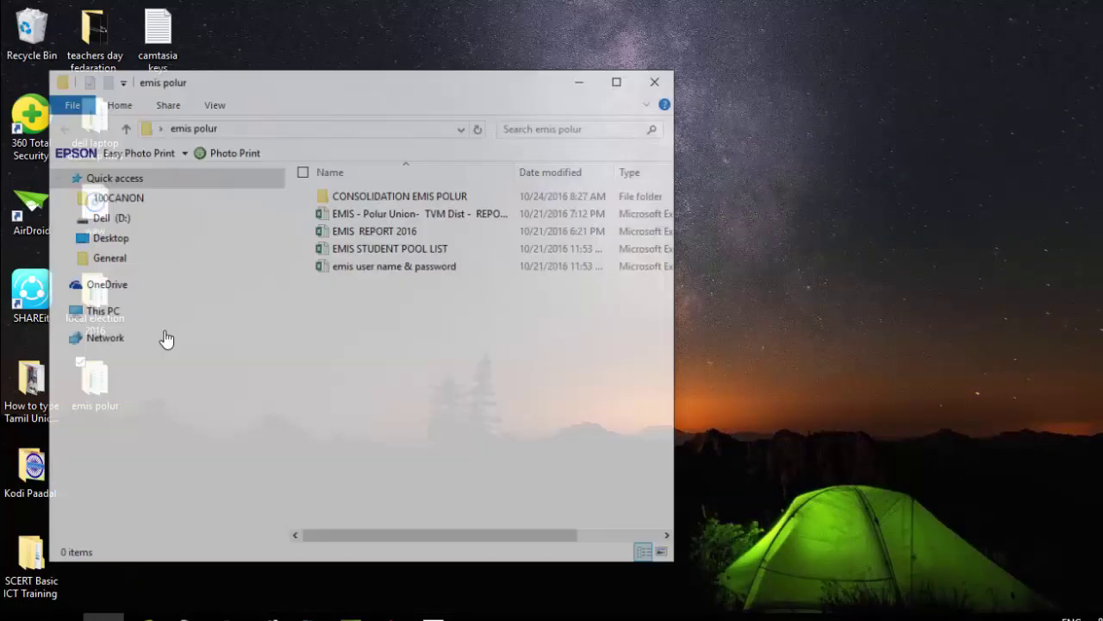
double_click(416, 197)
left_click(409, 222)
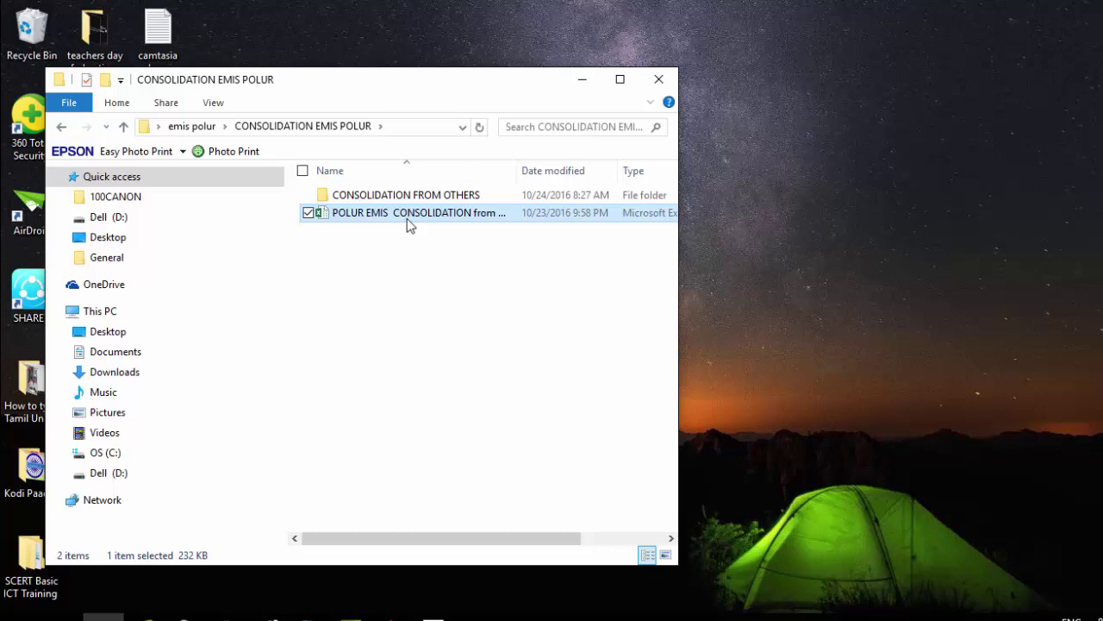
double_click(407, 218)
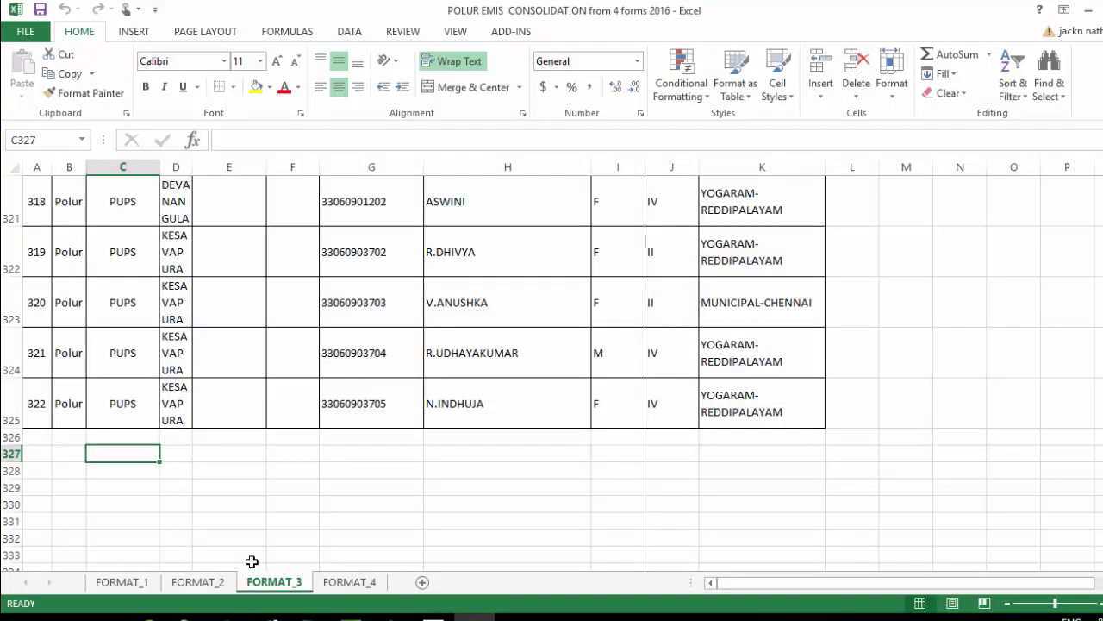
left_click(311, 518)
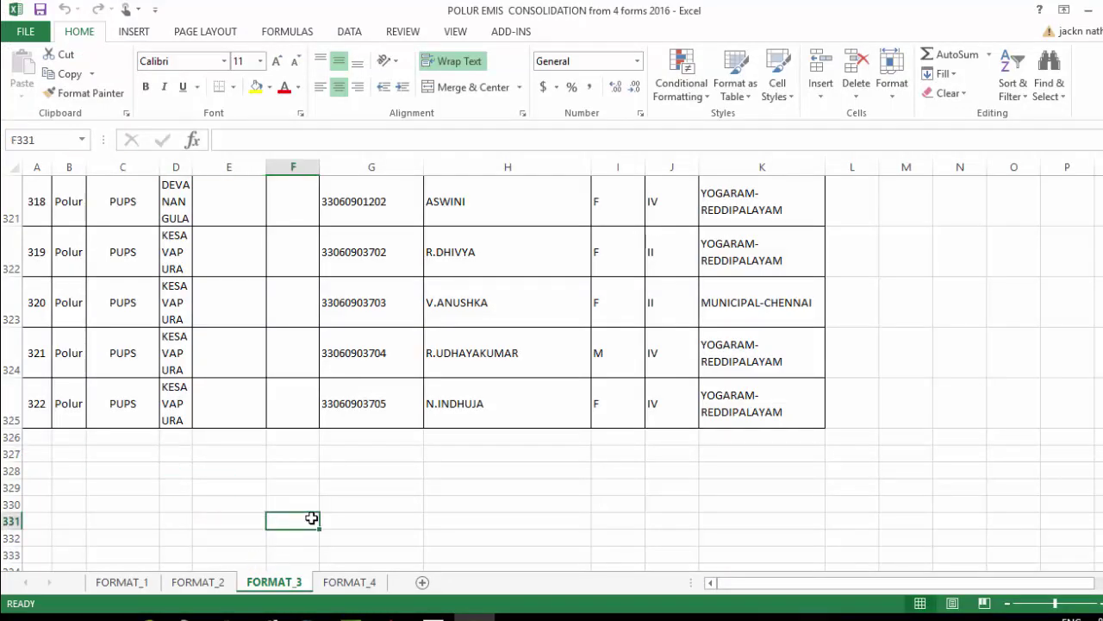
key("ctrl+f")
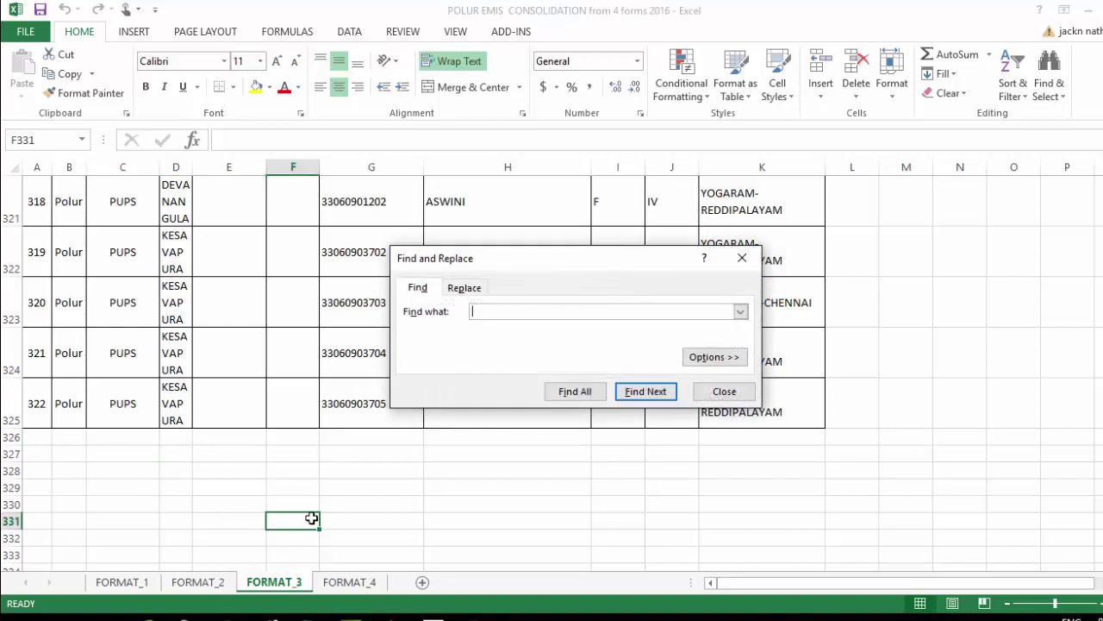
type("33060902001")
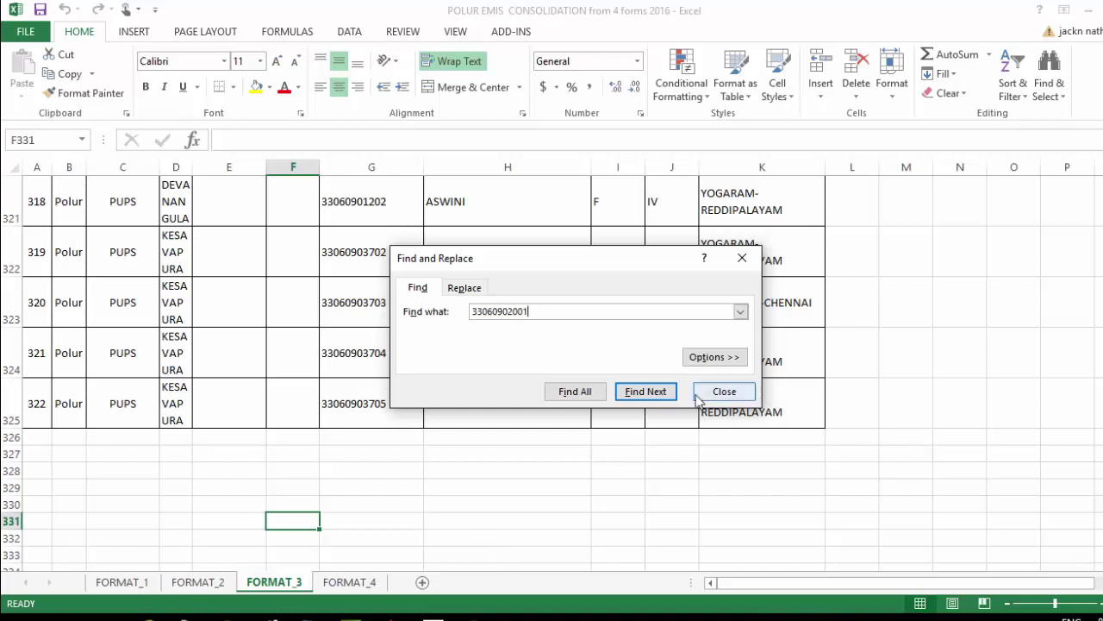
left_click(660, 395)
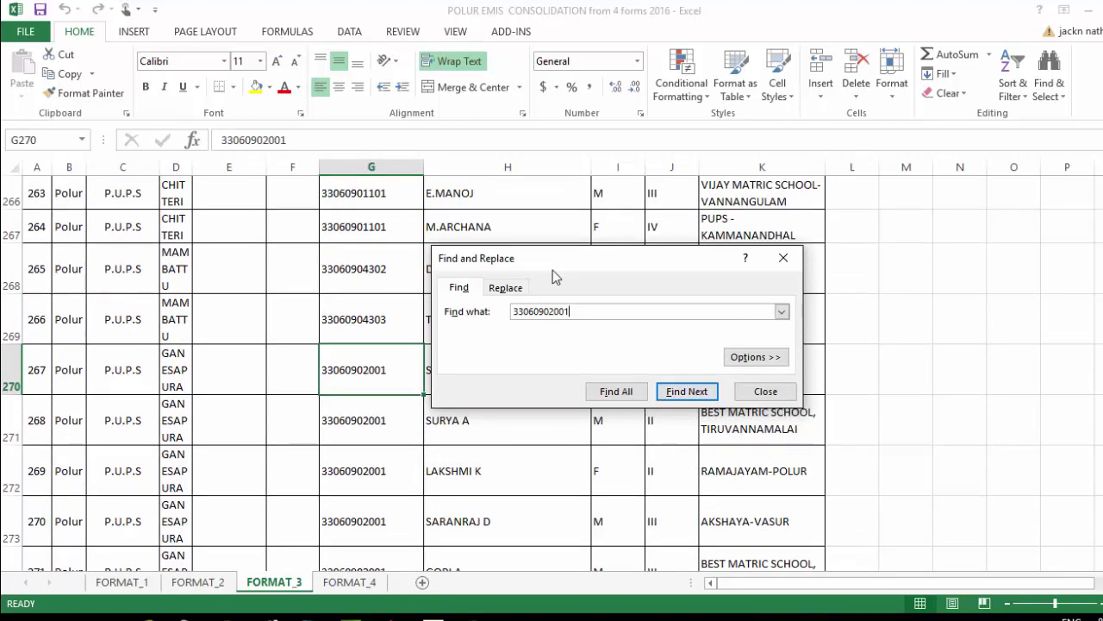
left_click_drag(553, 269, 571, 217)
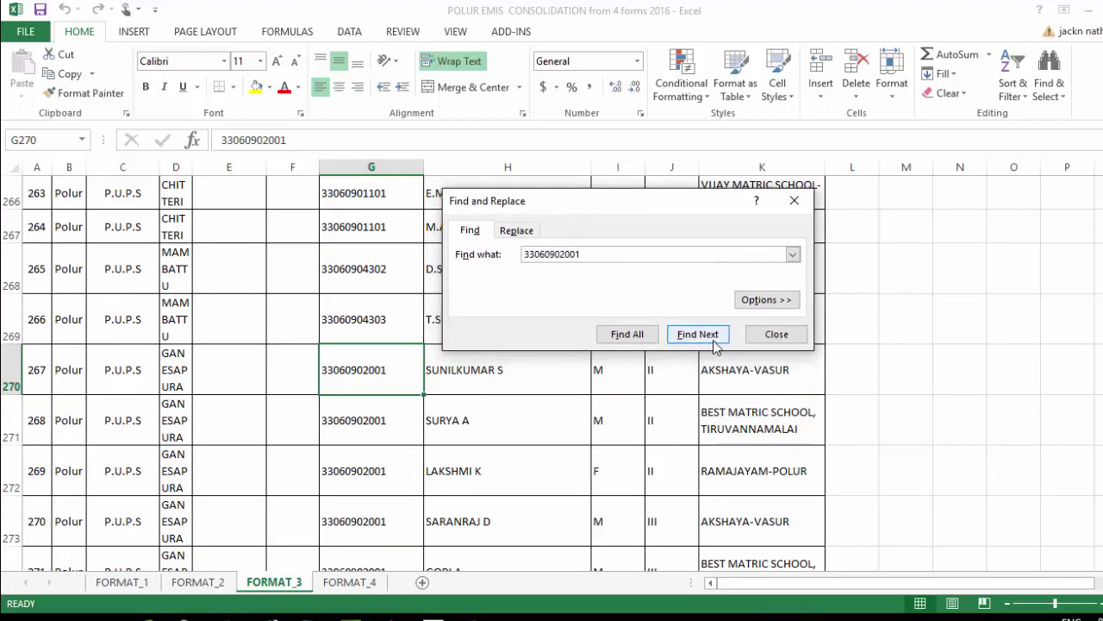
left_click(747, 386)
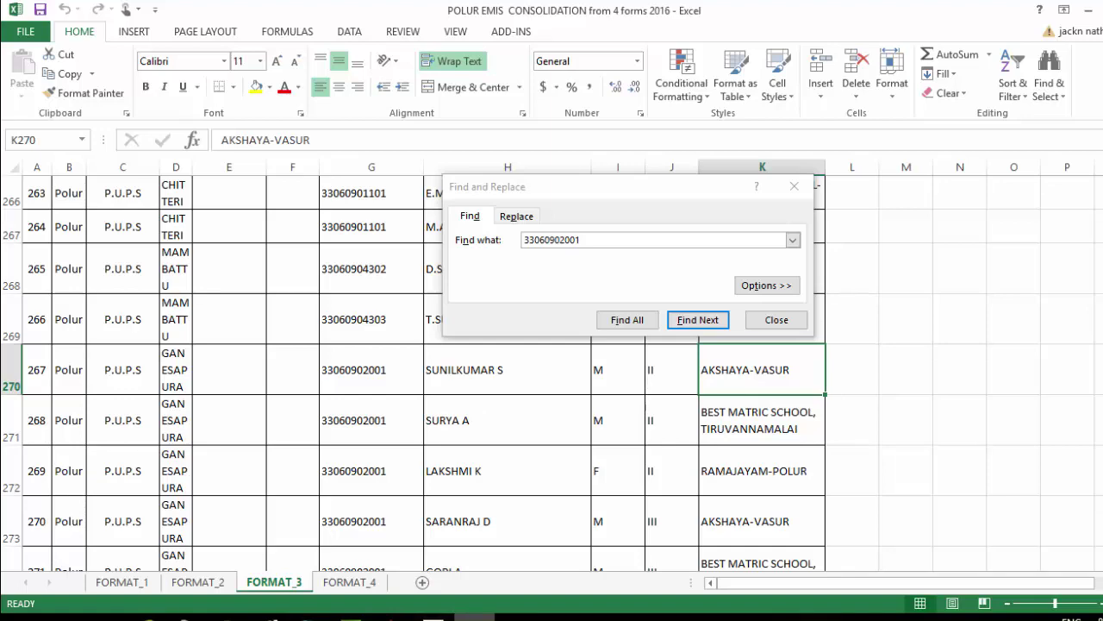
left_click(392, 615)
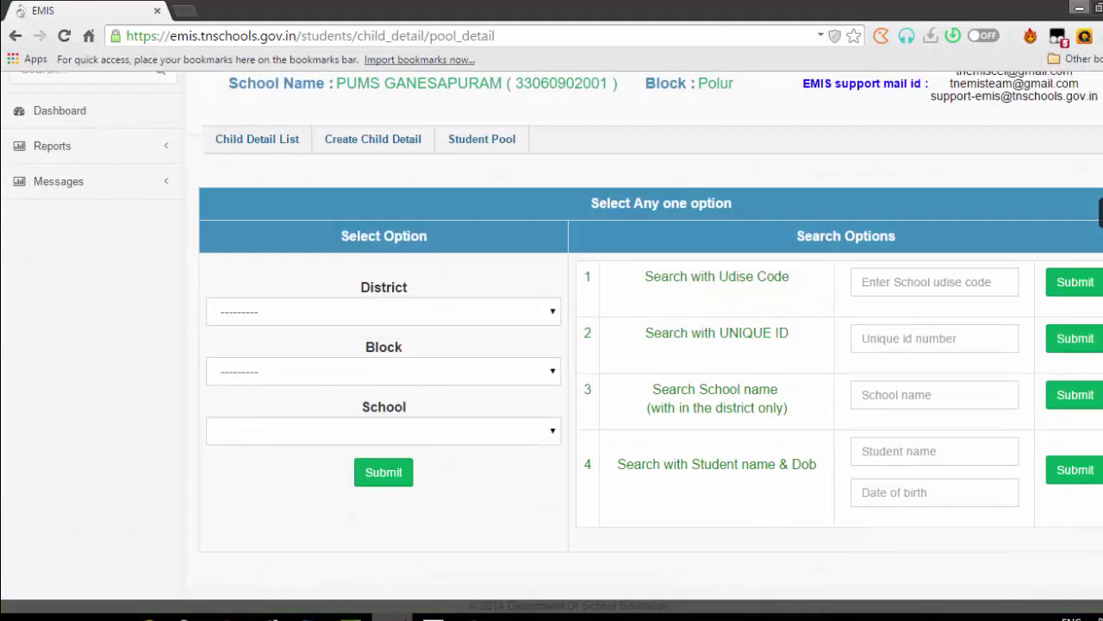
Search the Student Pool by school name 'aks', choosing AKSHAYA VIDHYA MANDIR MATRIC HSS VASOOR, and submit
left_click(899, 399)
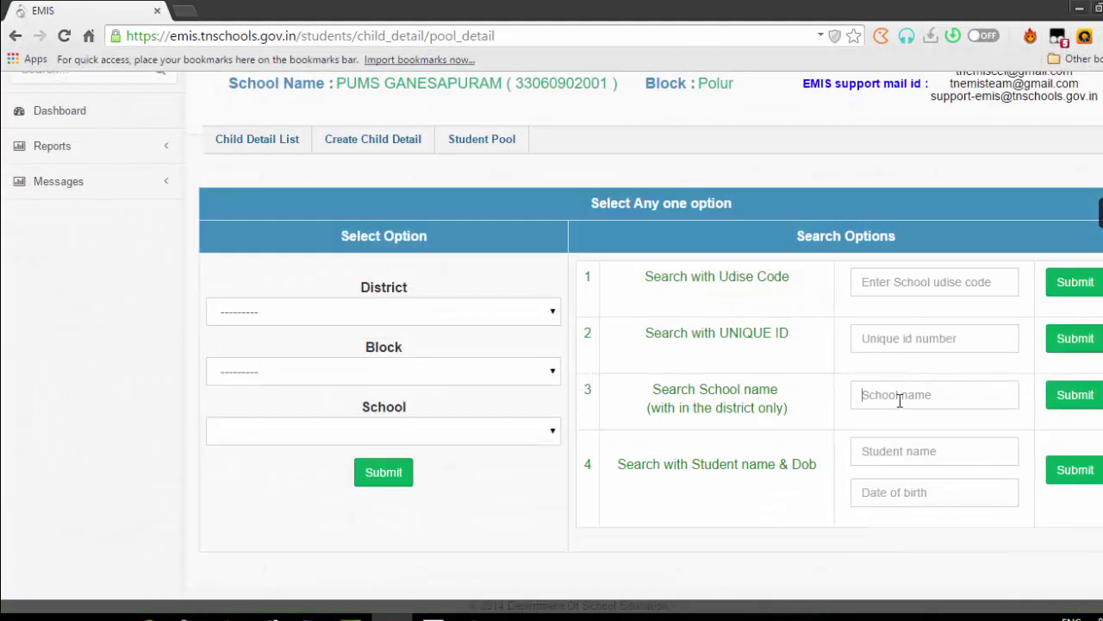
type("a")
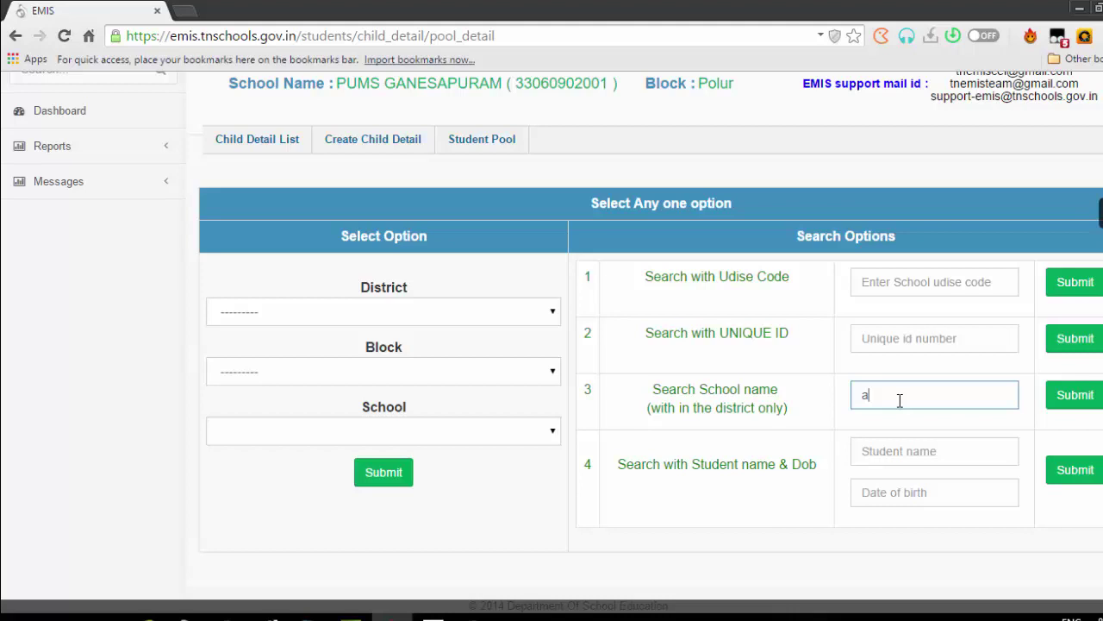
type("k")
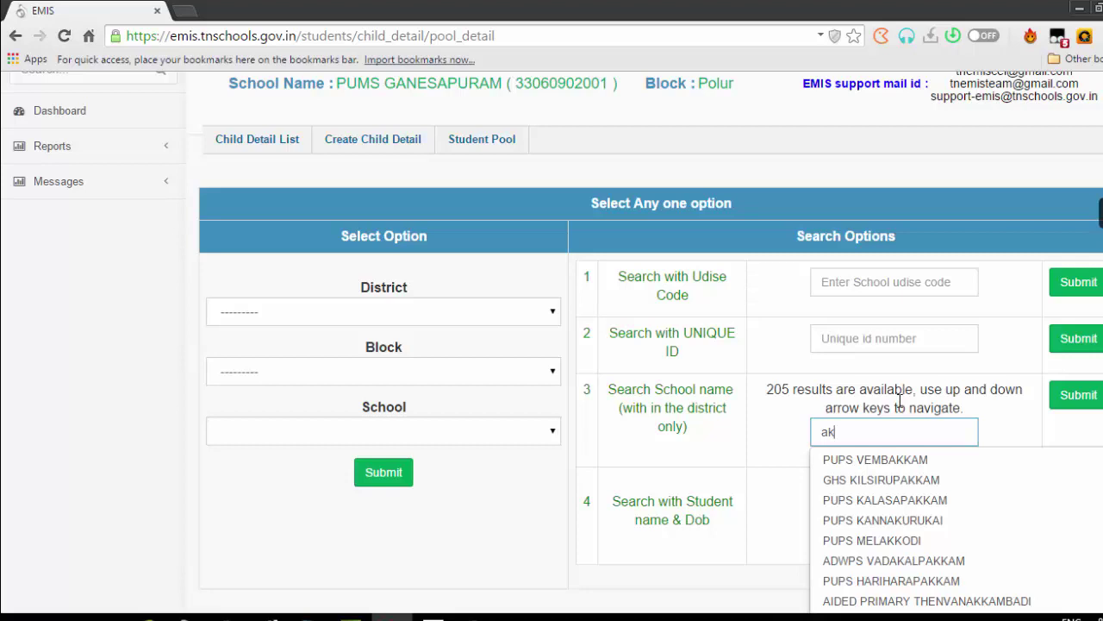
type("s")
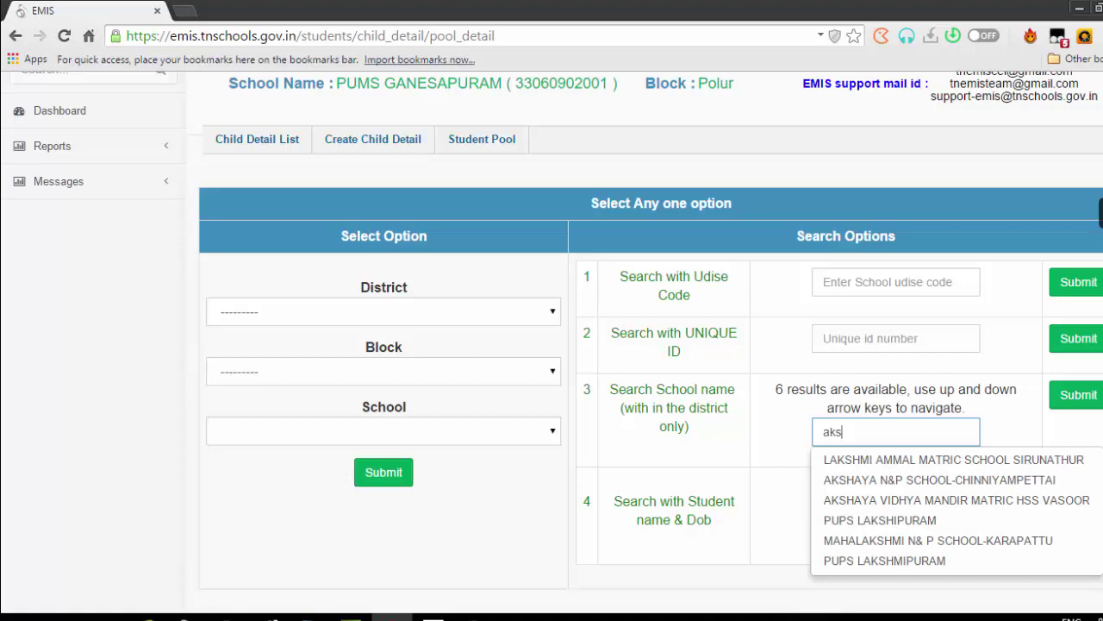
left_click(990, 500)
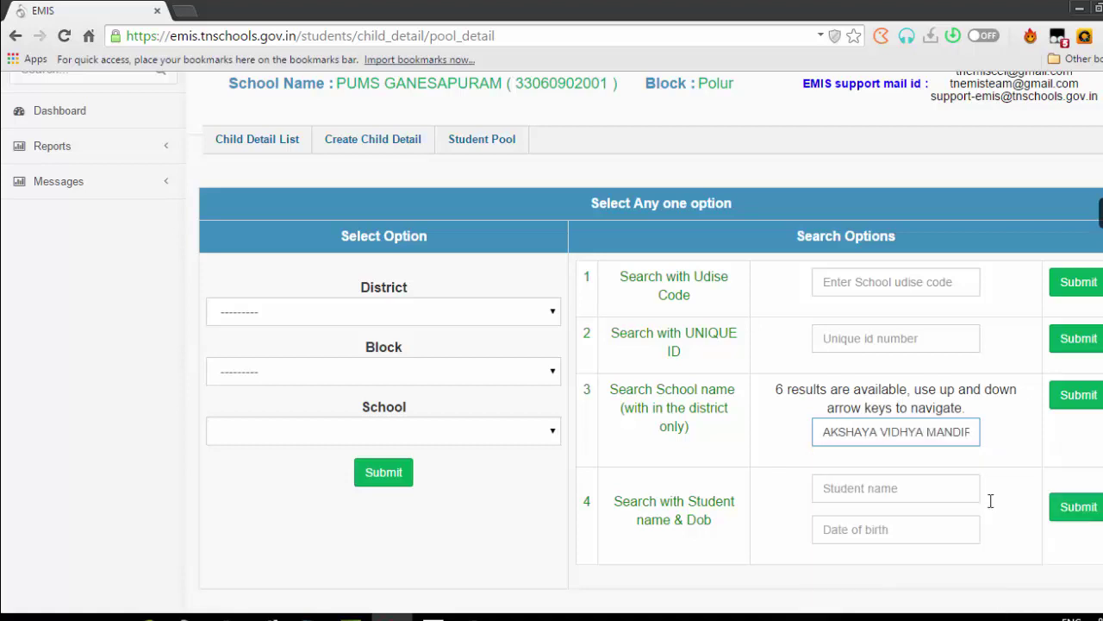
left_click(1075, 405)
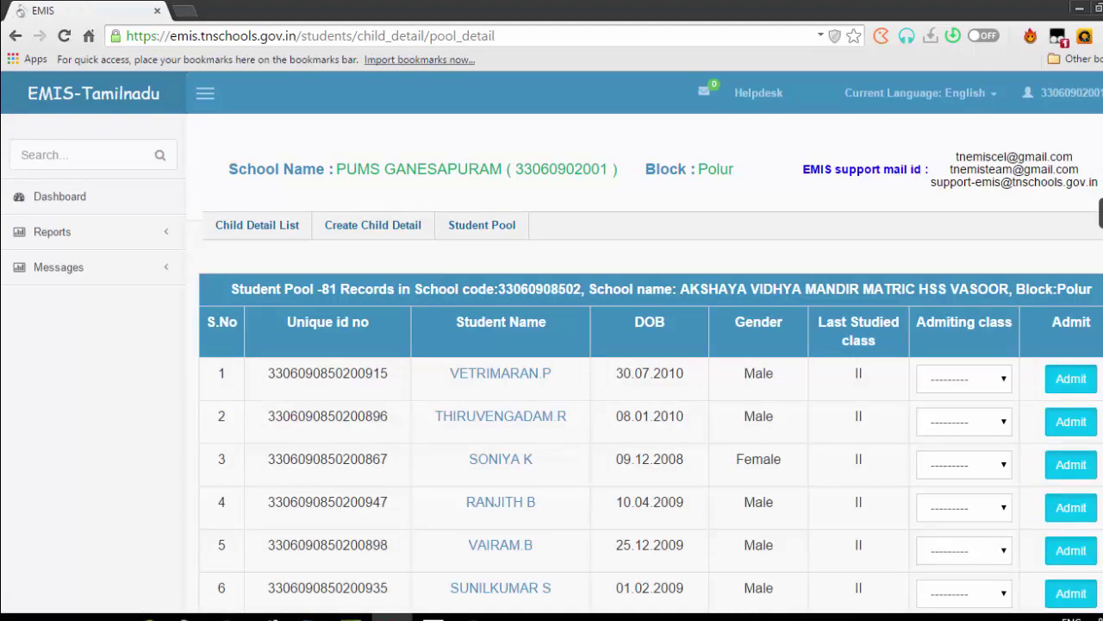
Check the row 270 student name in Excel and find it on the pool page by its first letters
scroll(646, 345, "down", 11)
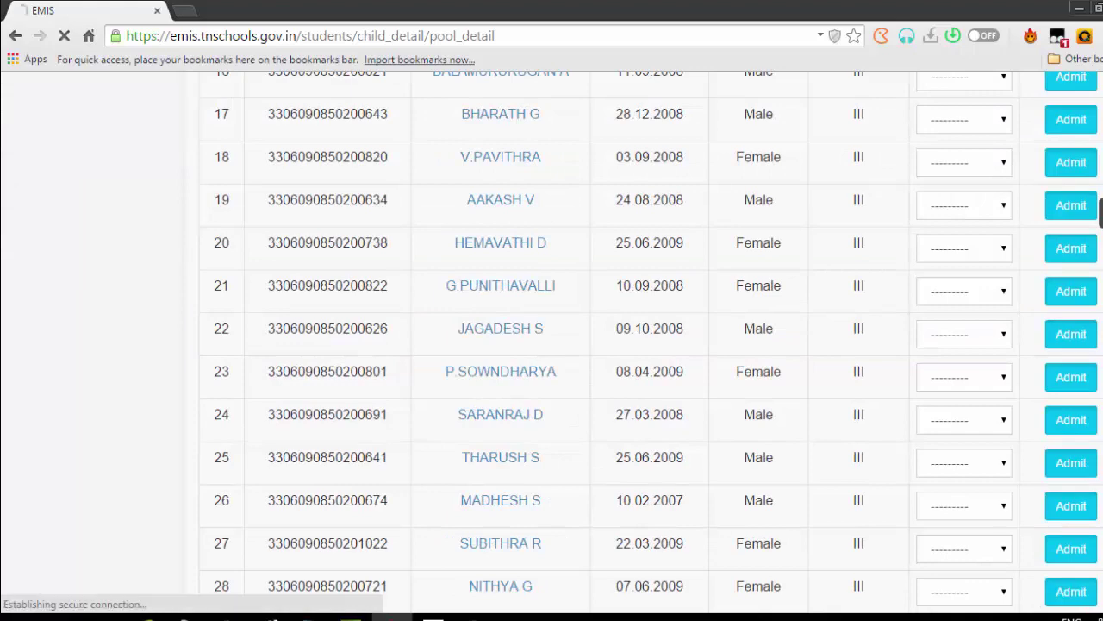
scroll(97, 439, "down", 16)
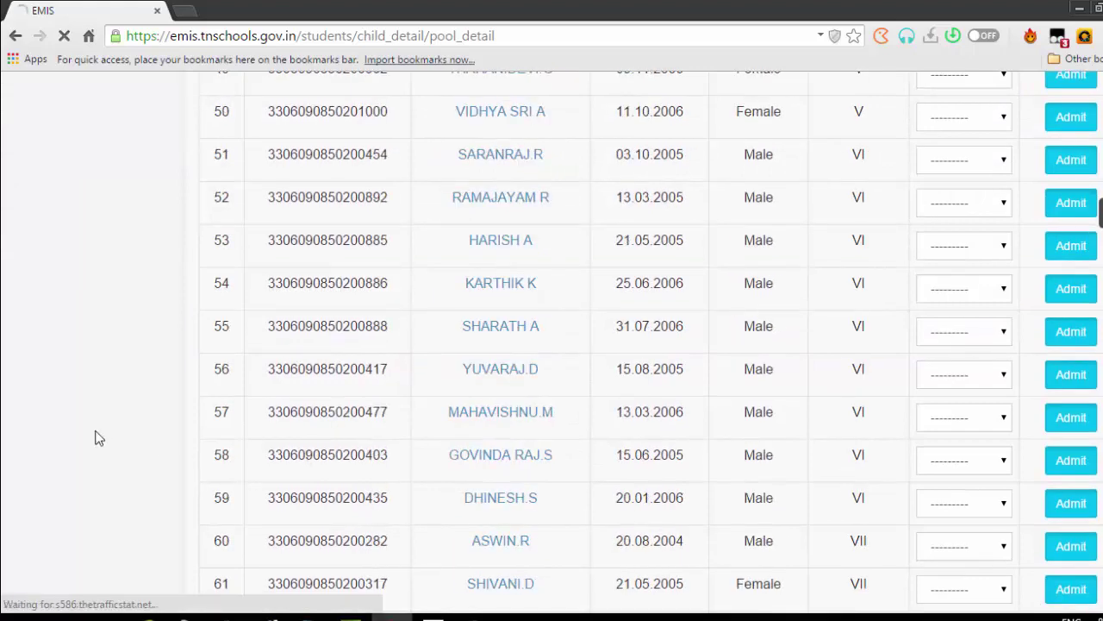
key("ctrl+f")
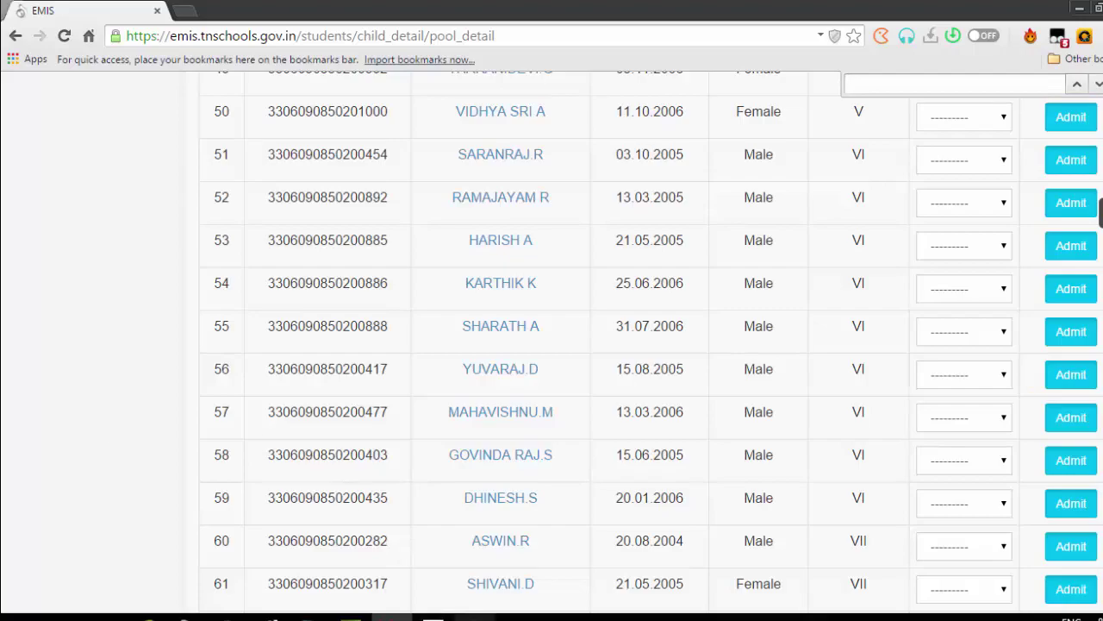
left_click(433, 617)
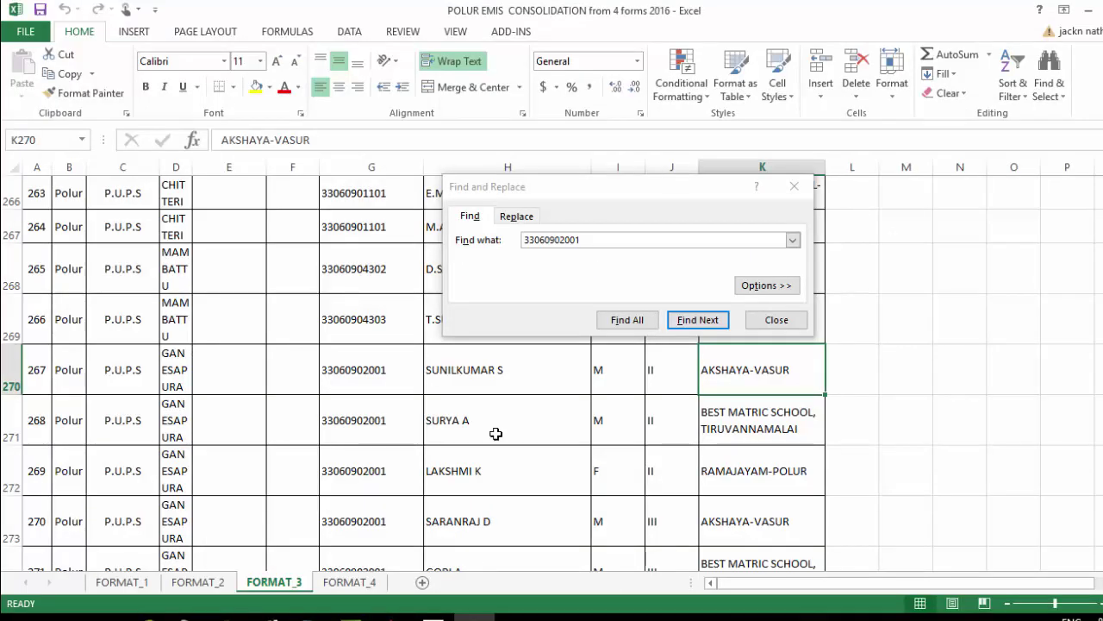
left_click(496, 372)
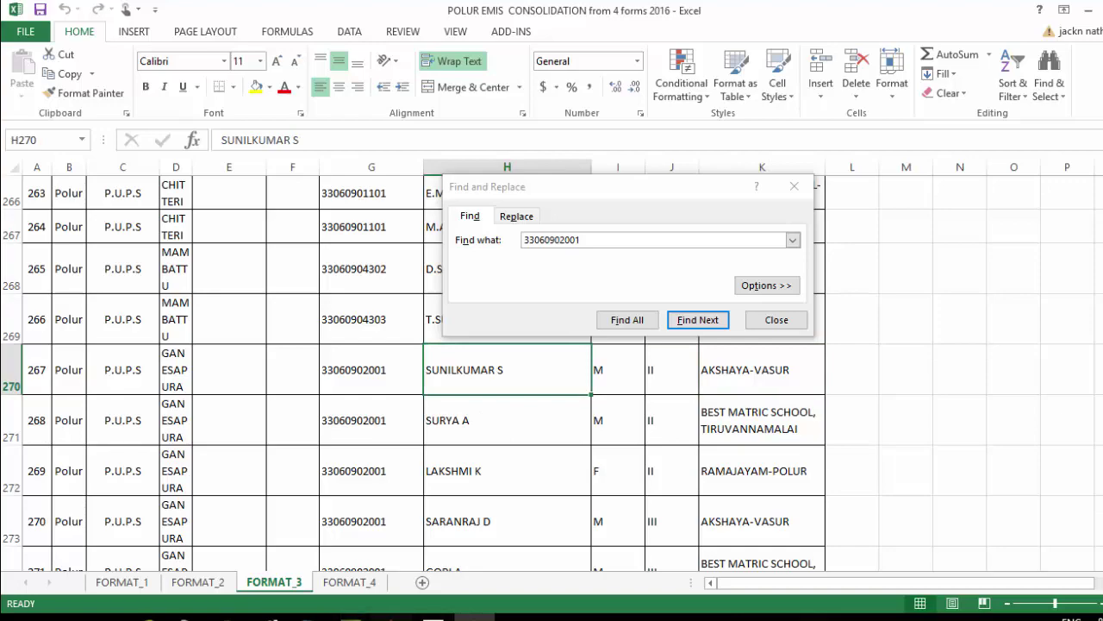
left_click(392, 617)
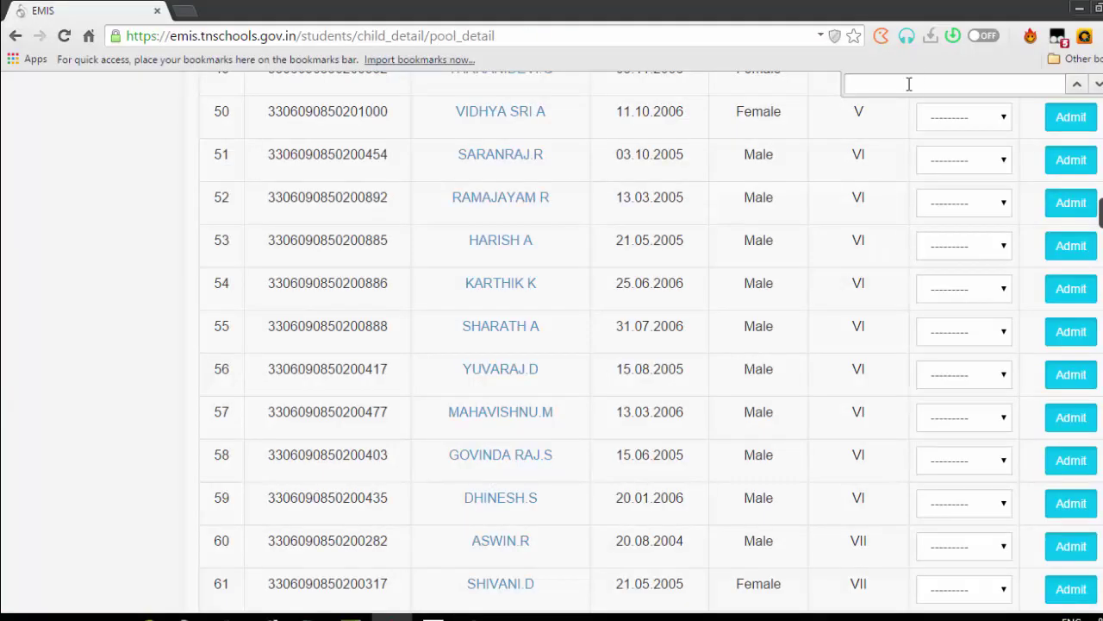
type("suni")
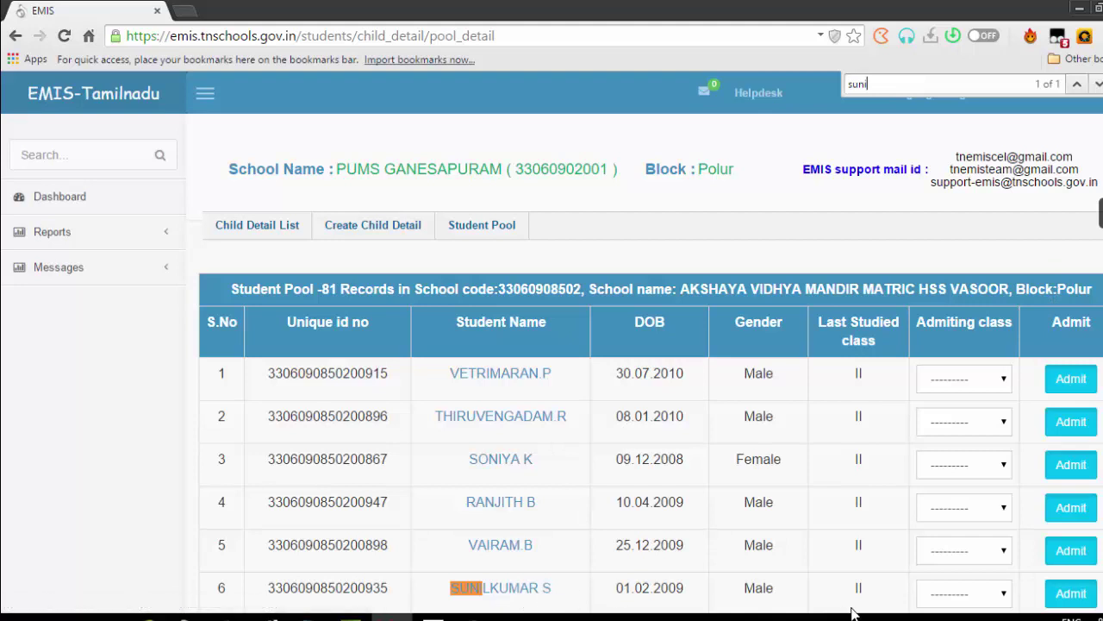
left_click(962, 596)
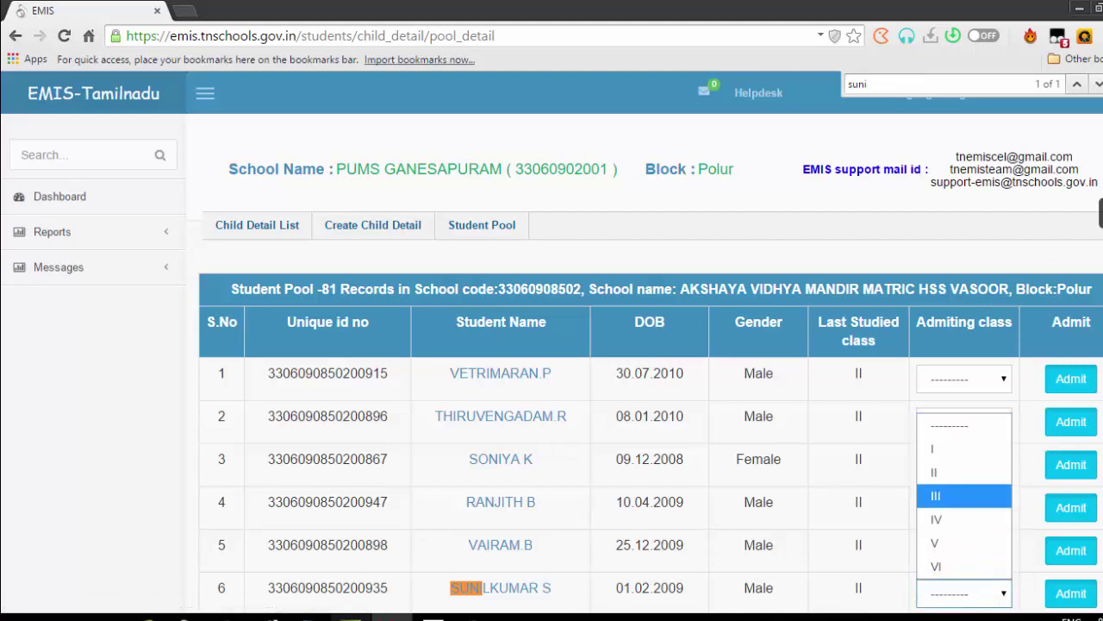
left_click(94, 419)
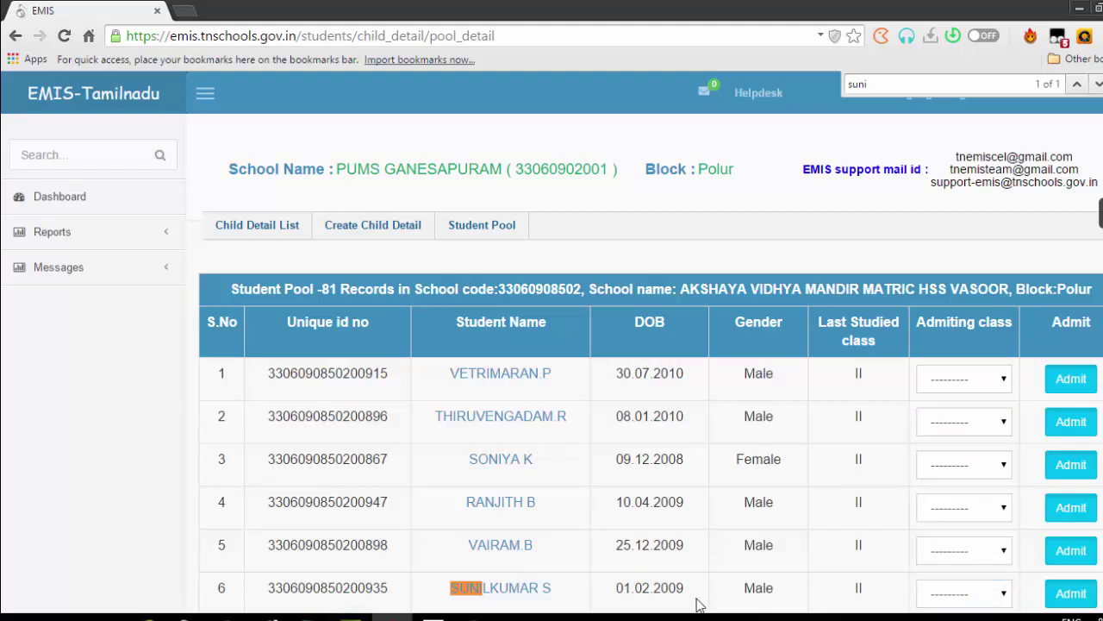
left_click(961, 594)
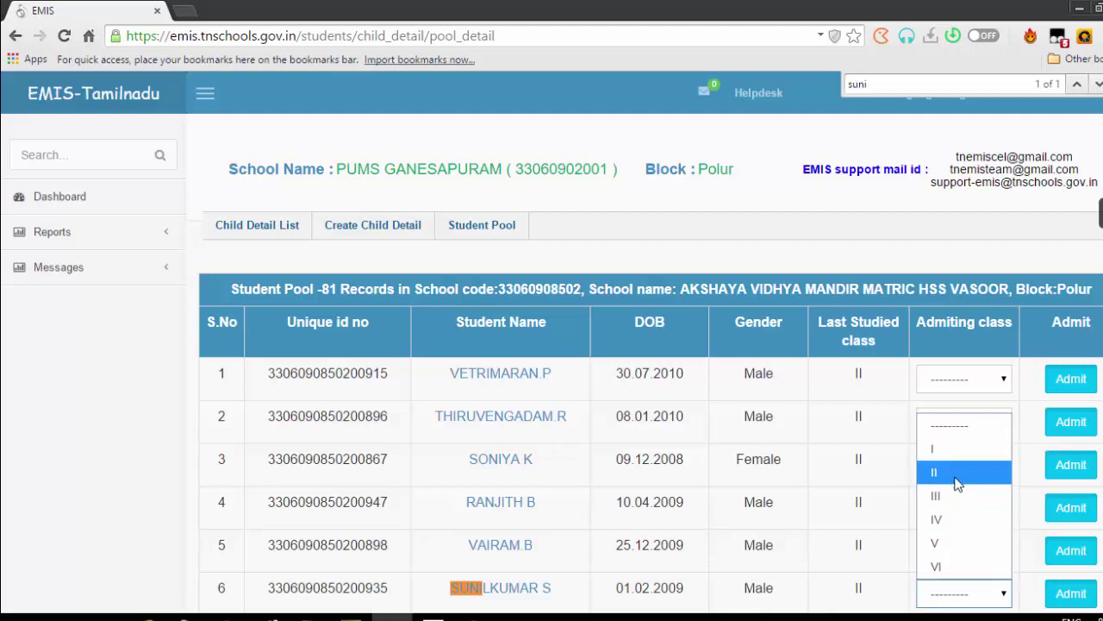
key("Escape")
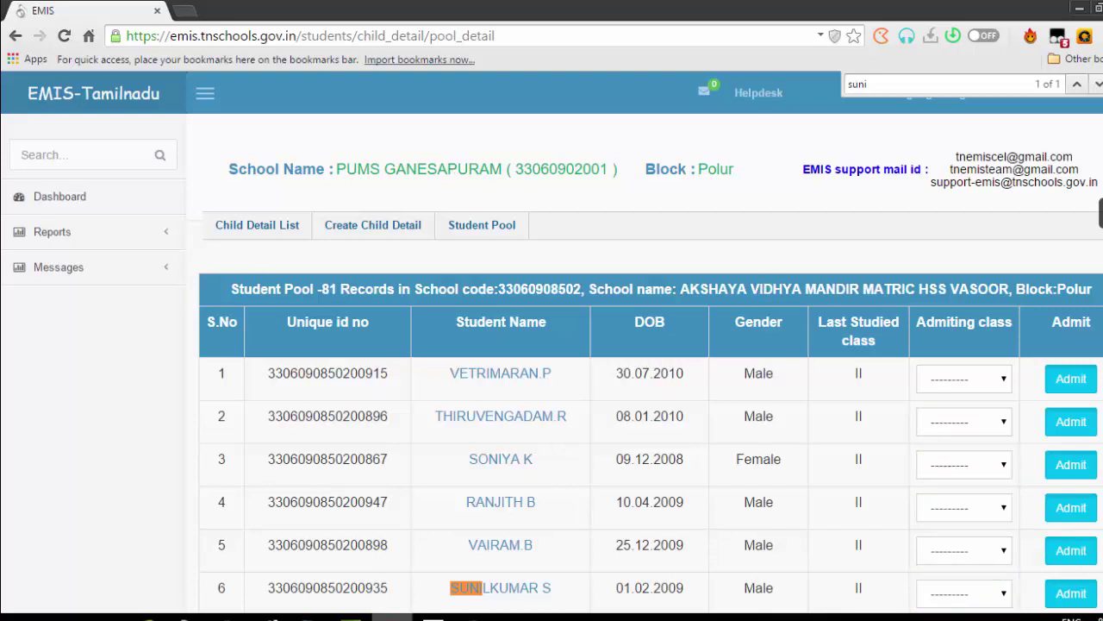
left_click(475, 617)
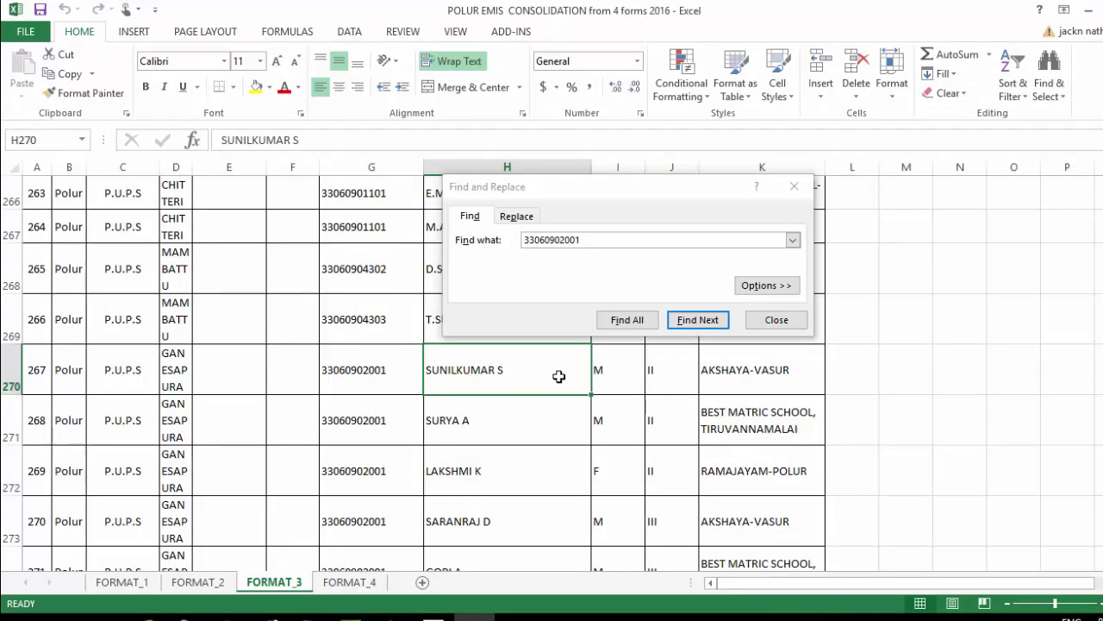
left_click(480, 411)
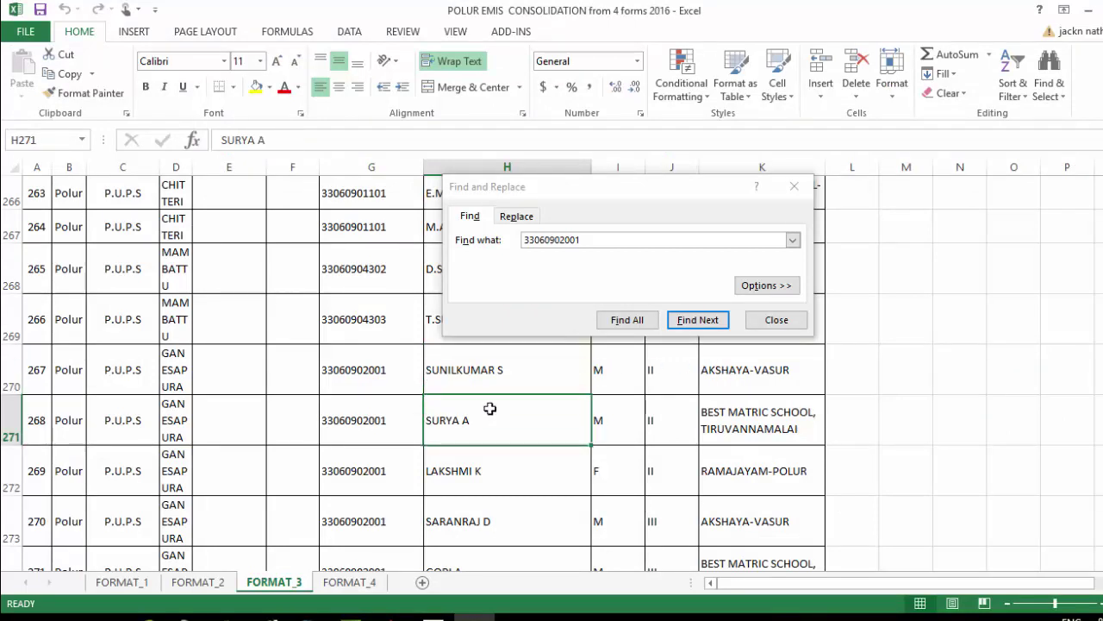
left_click(528, 369)
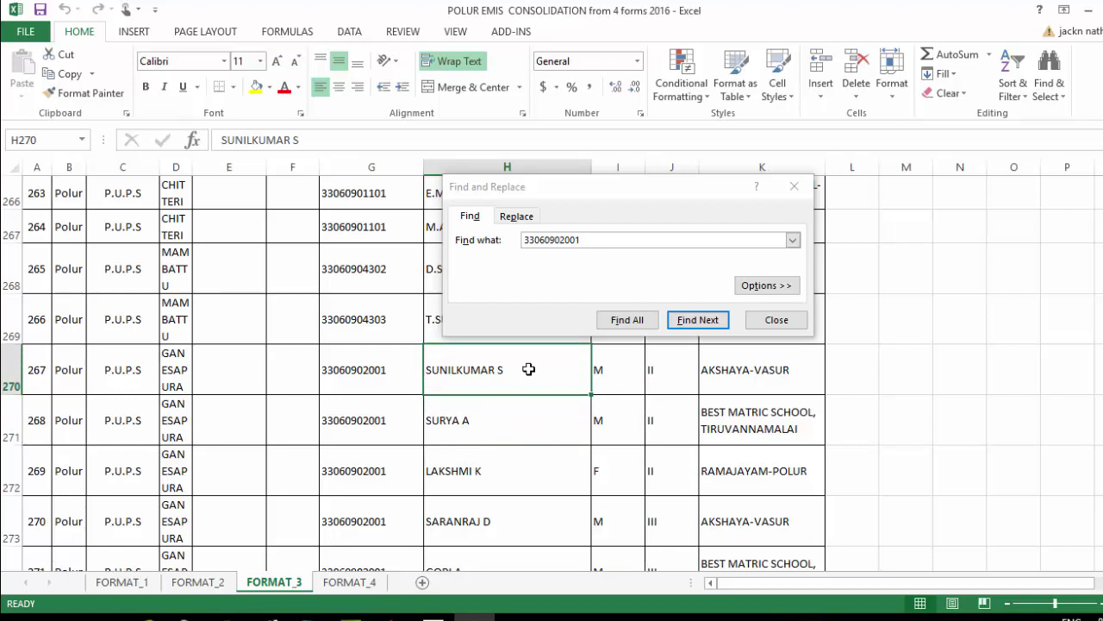
mouse_move(350, 617)
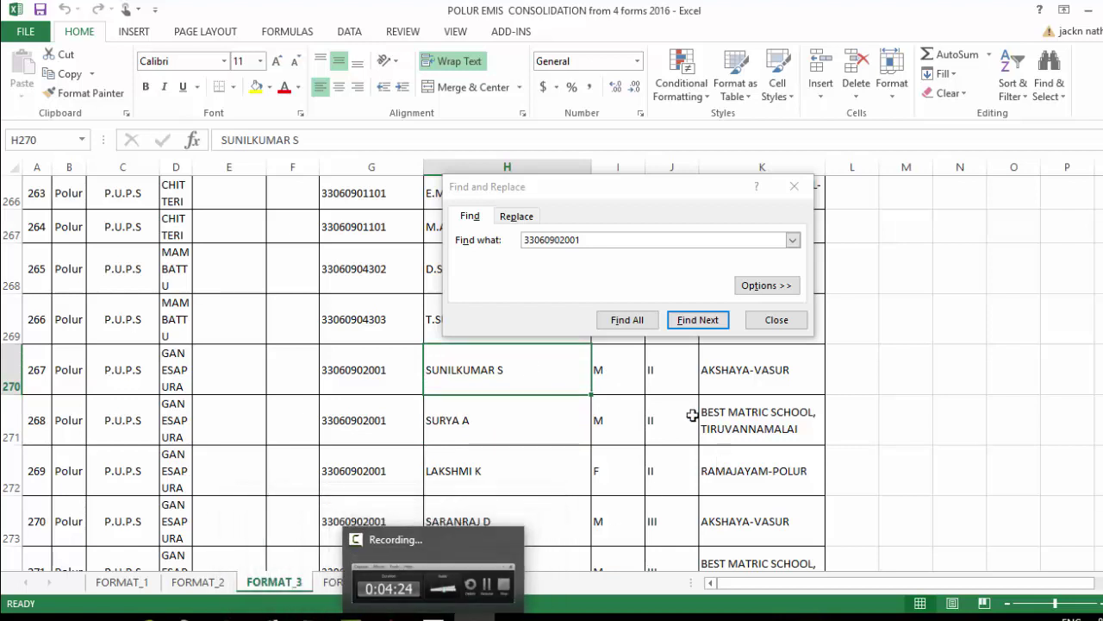
left_click(687, 387)
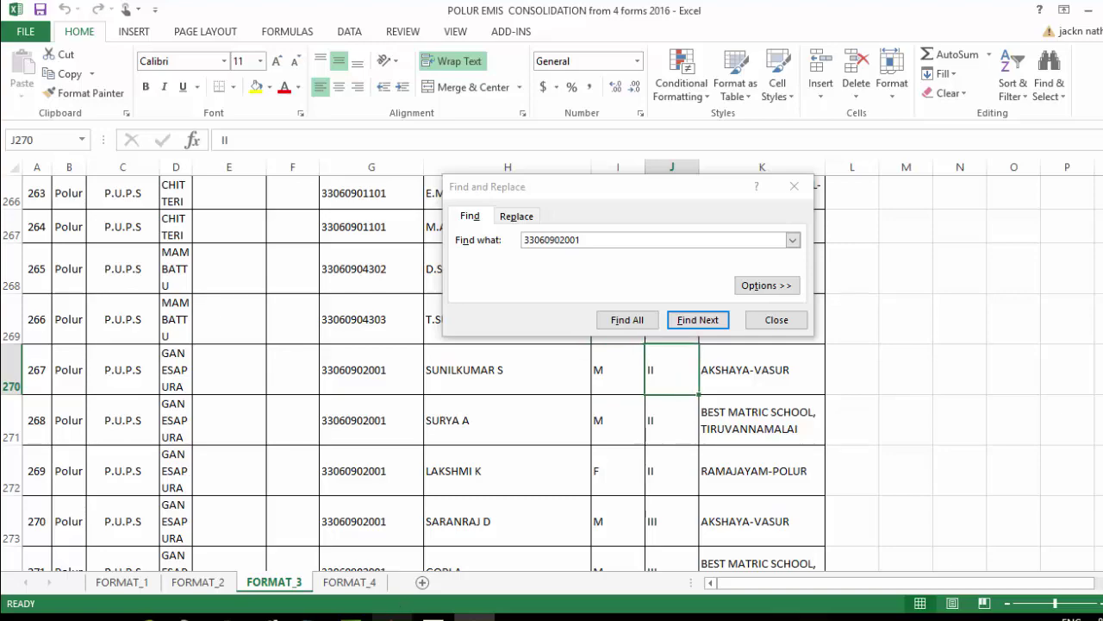
key("alt+Tab")
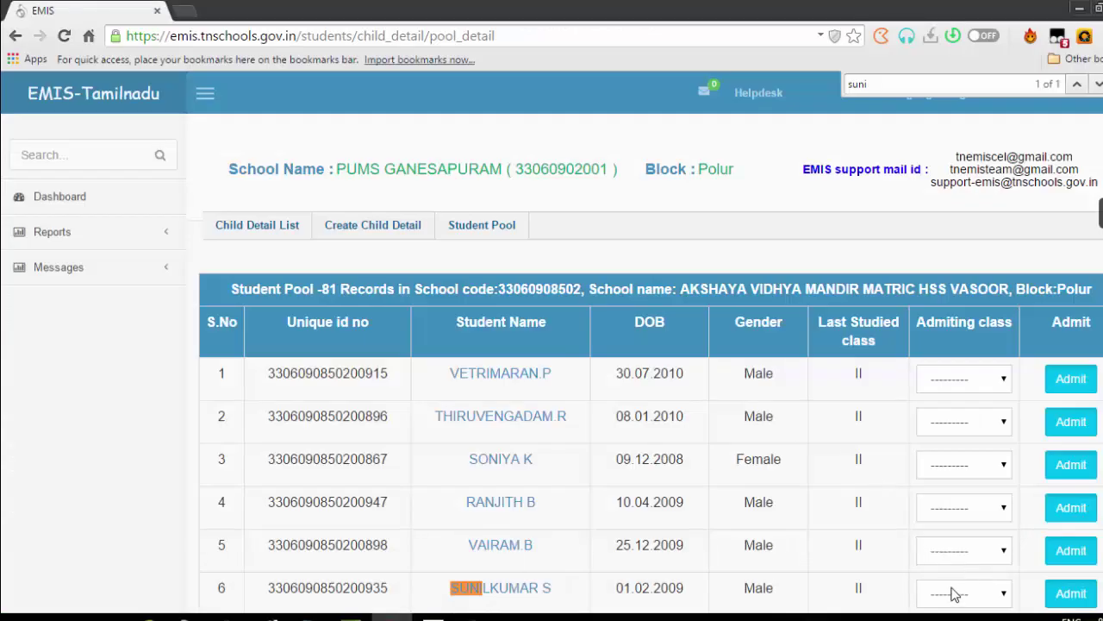
left_click(955, 593)
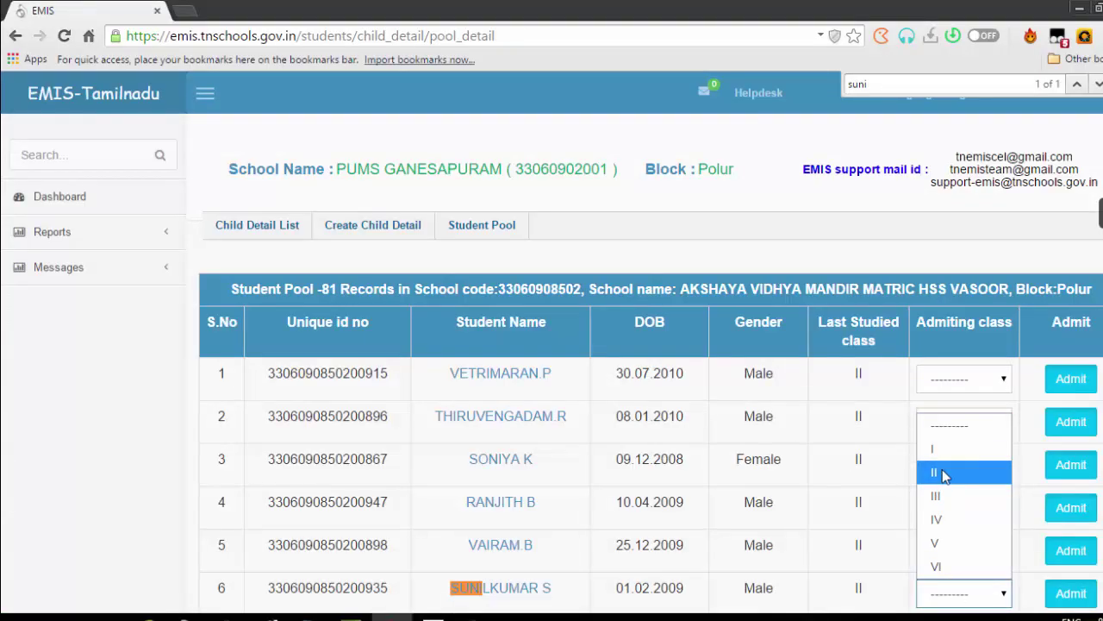
left_click(943, 473)
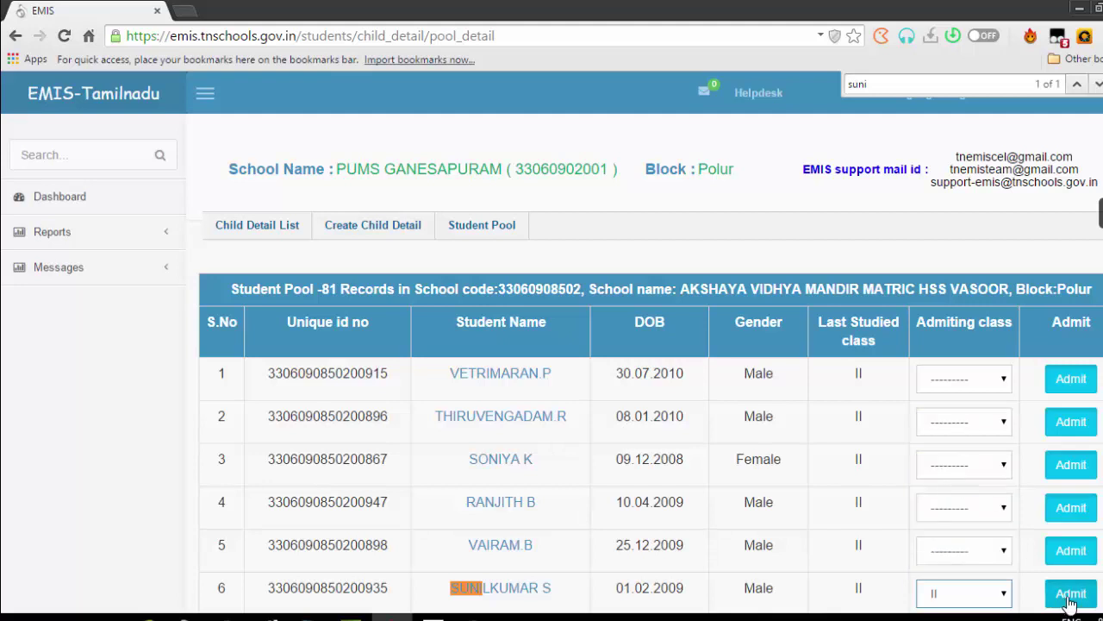
left_click(1070, 595)
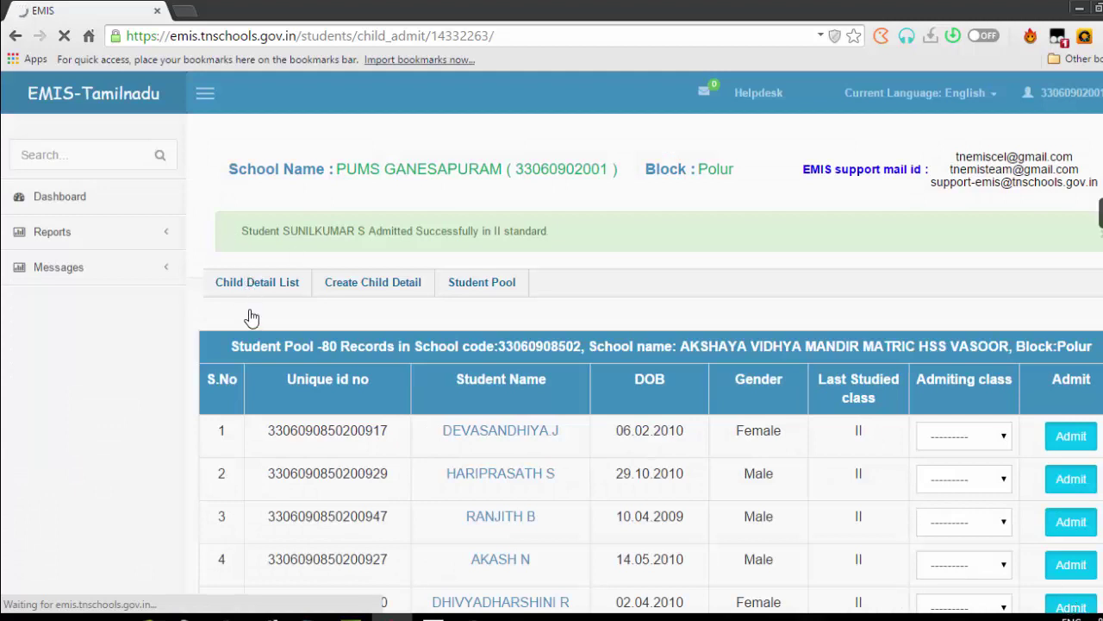
left_click(276, 293)
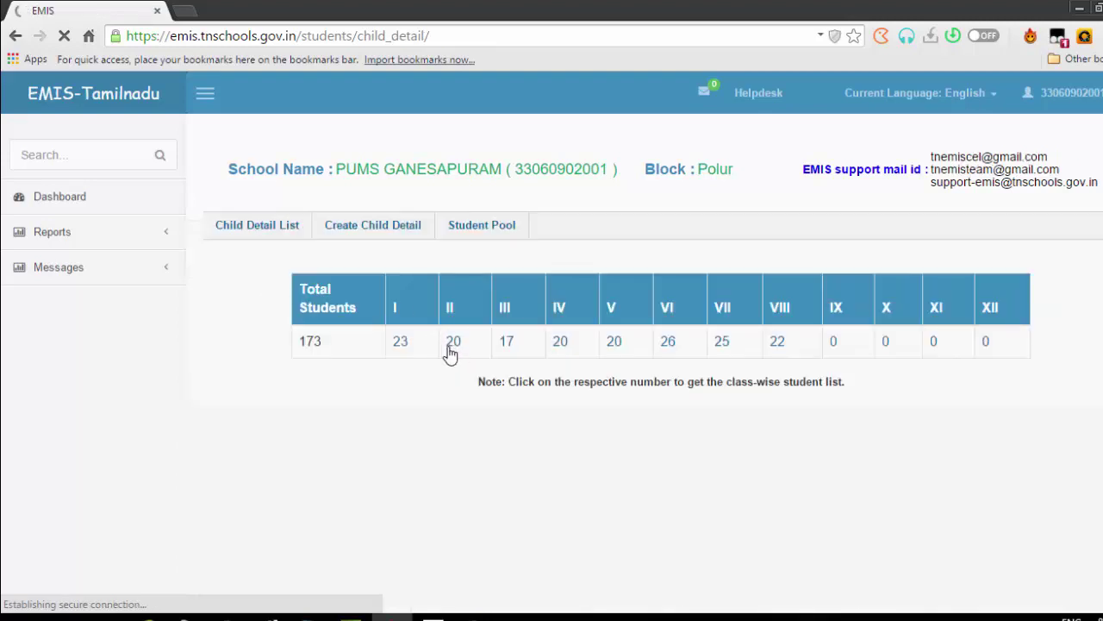
left_click(453, 343)
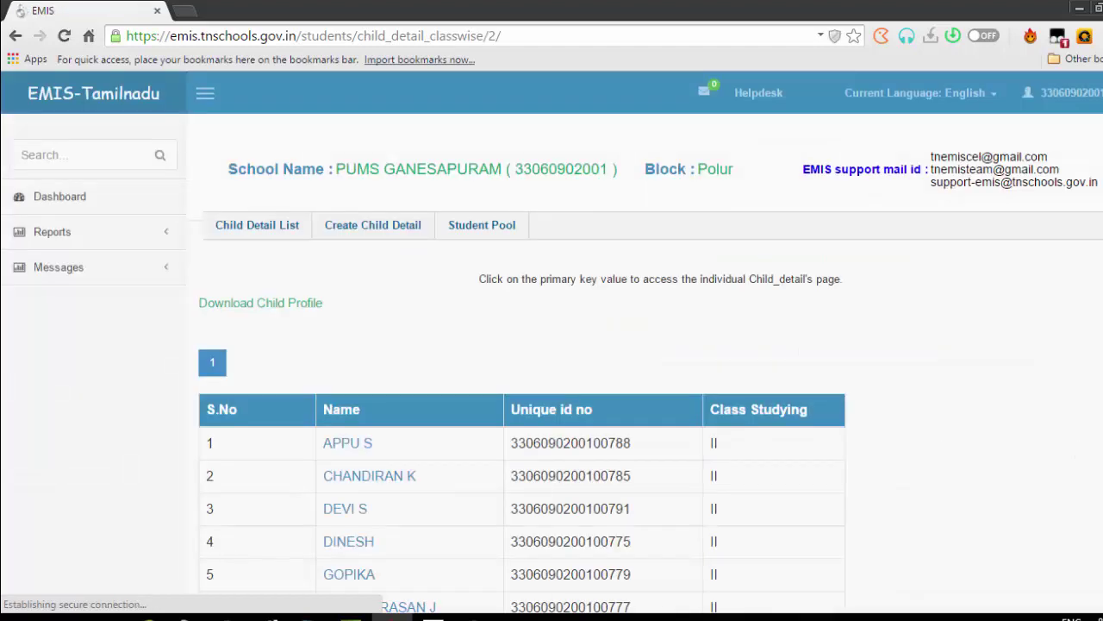
scroll(552, 345, "down", 5)
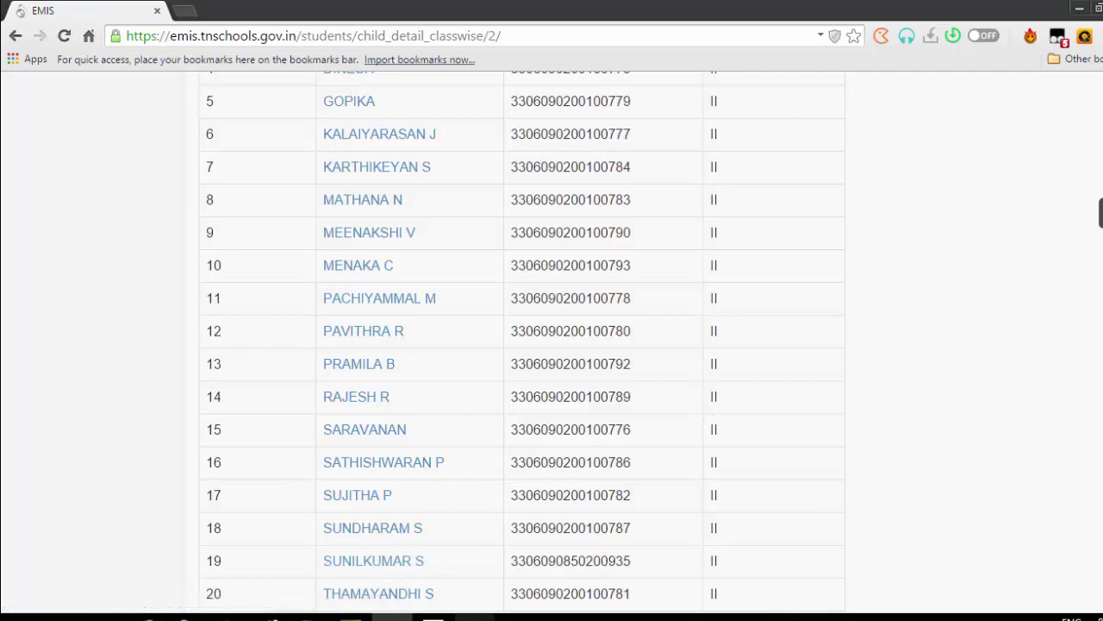
left_click(474, 617)
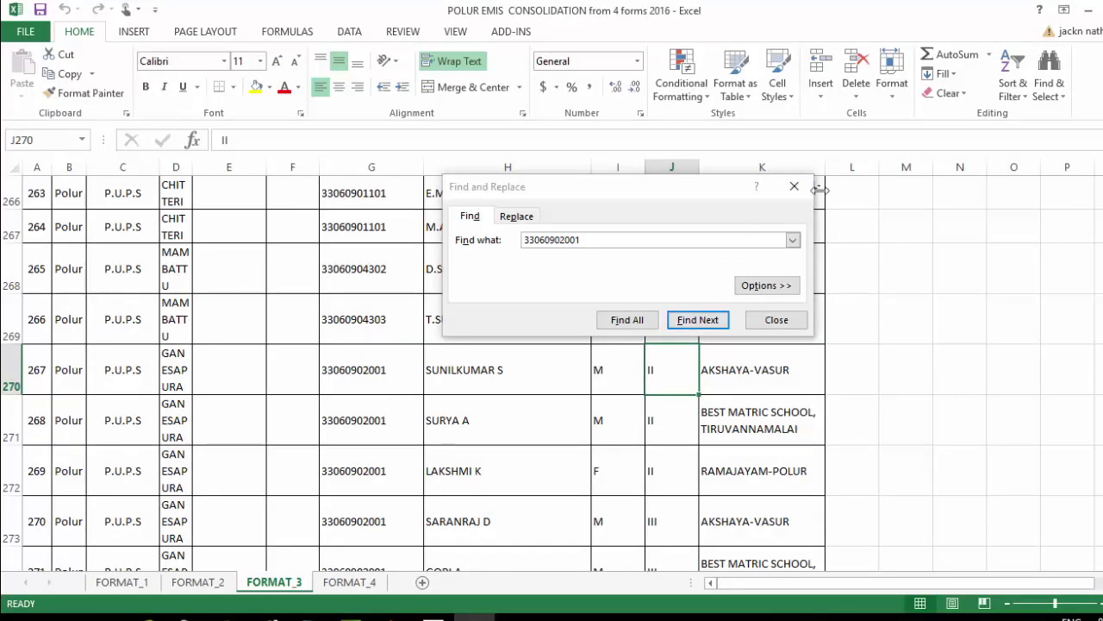
left_click(794, 186)
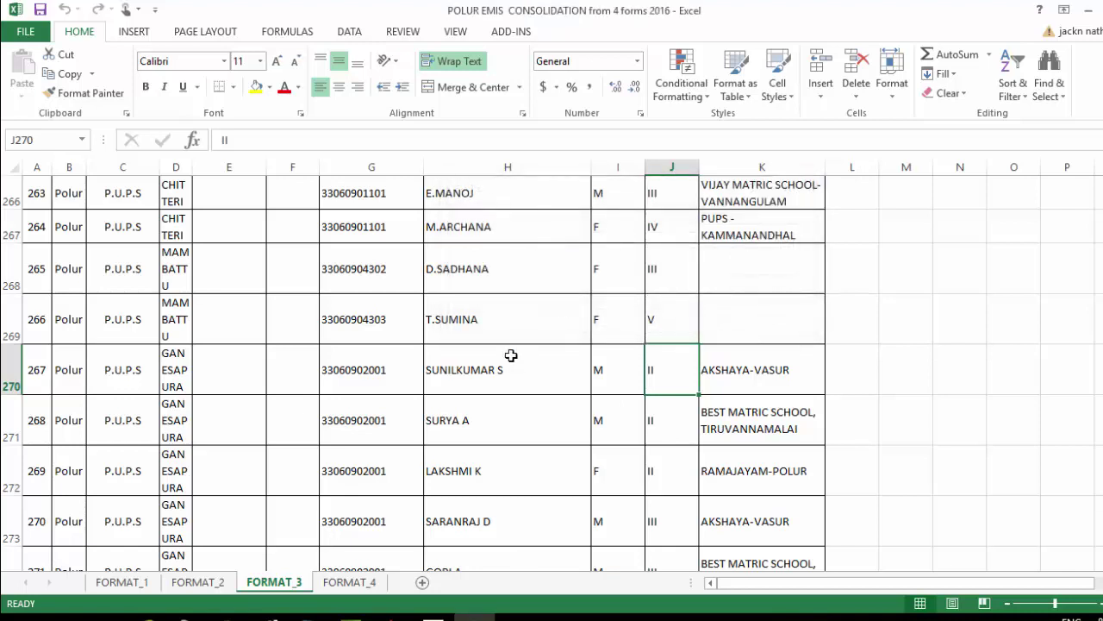
left_click(771, 369)
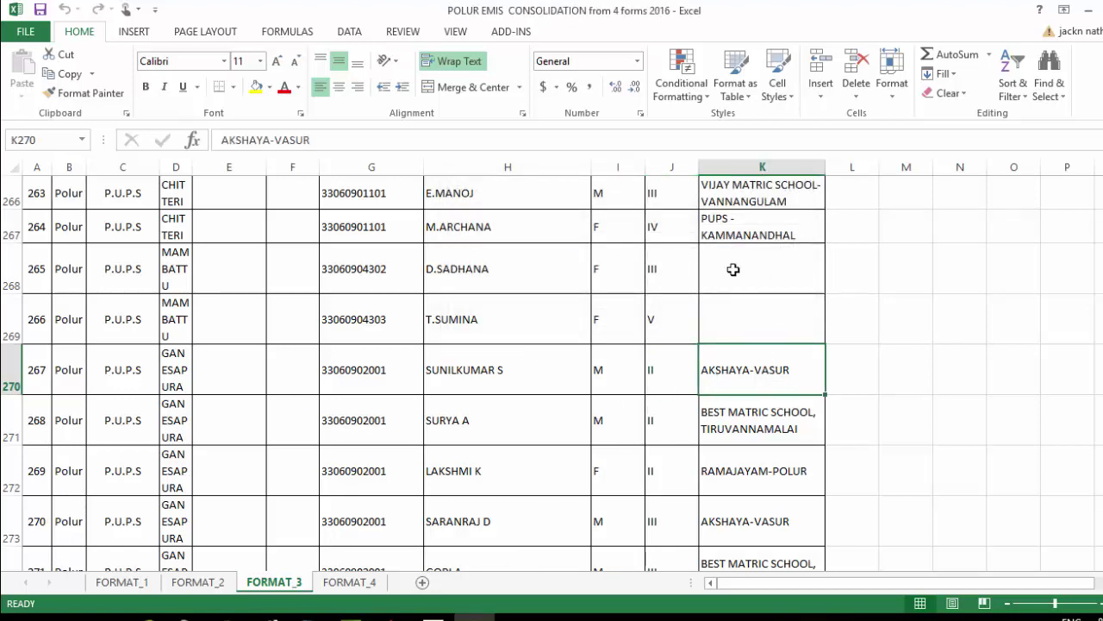
left_click(754, 429)
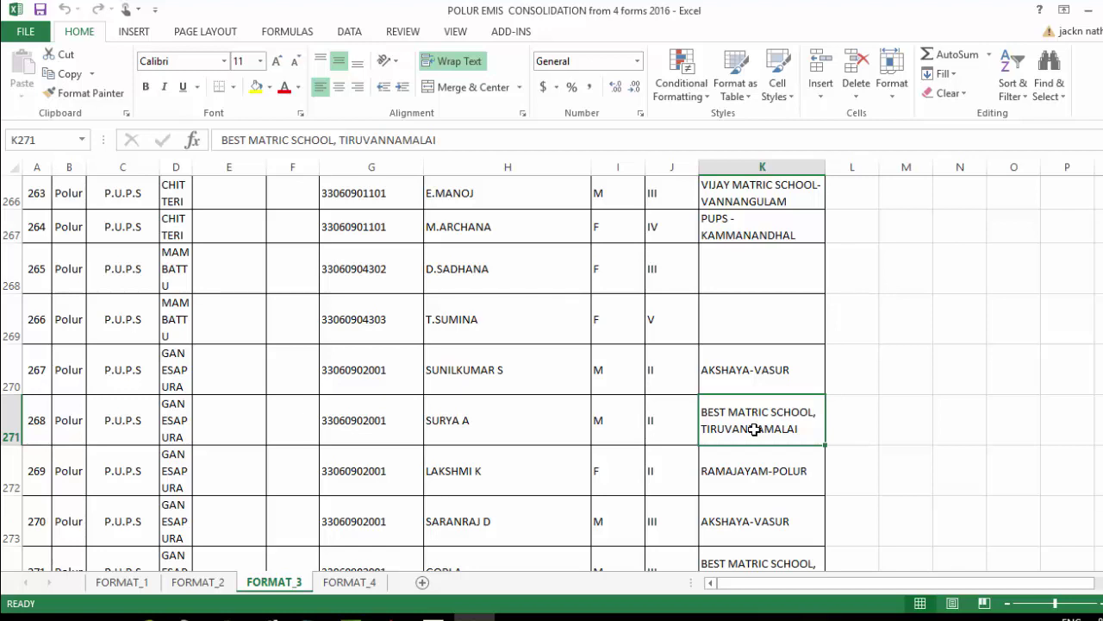
left_click(842, 421)
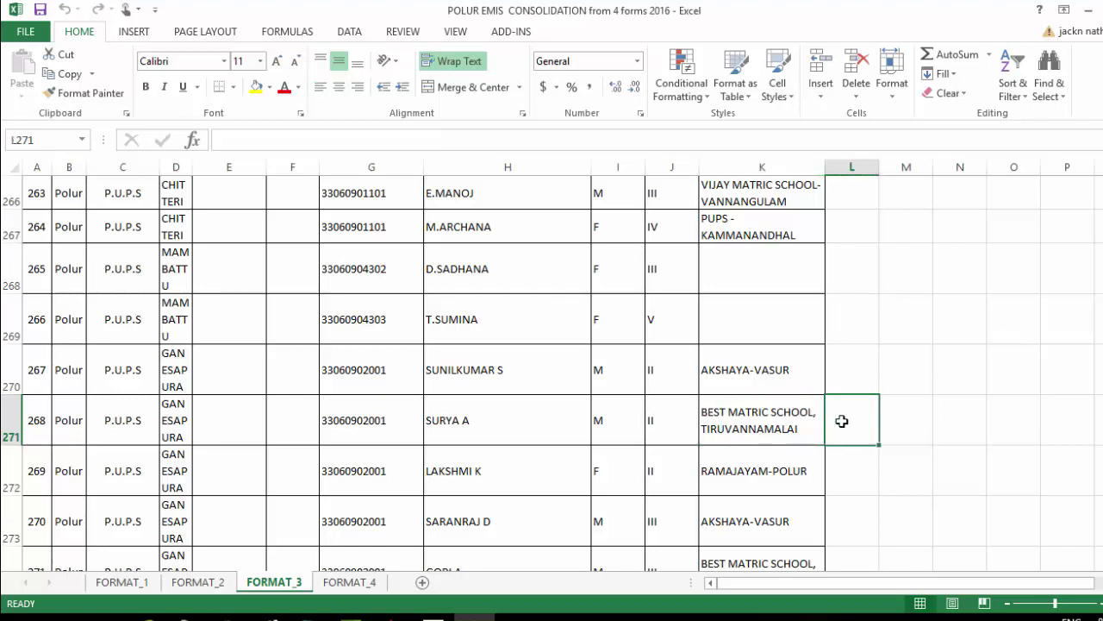
Colour row 270 red, note 'added' in L270, save, and return to EMIS
left_click(2, 369)
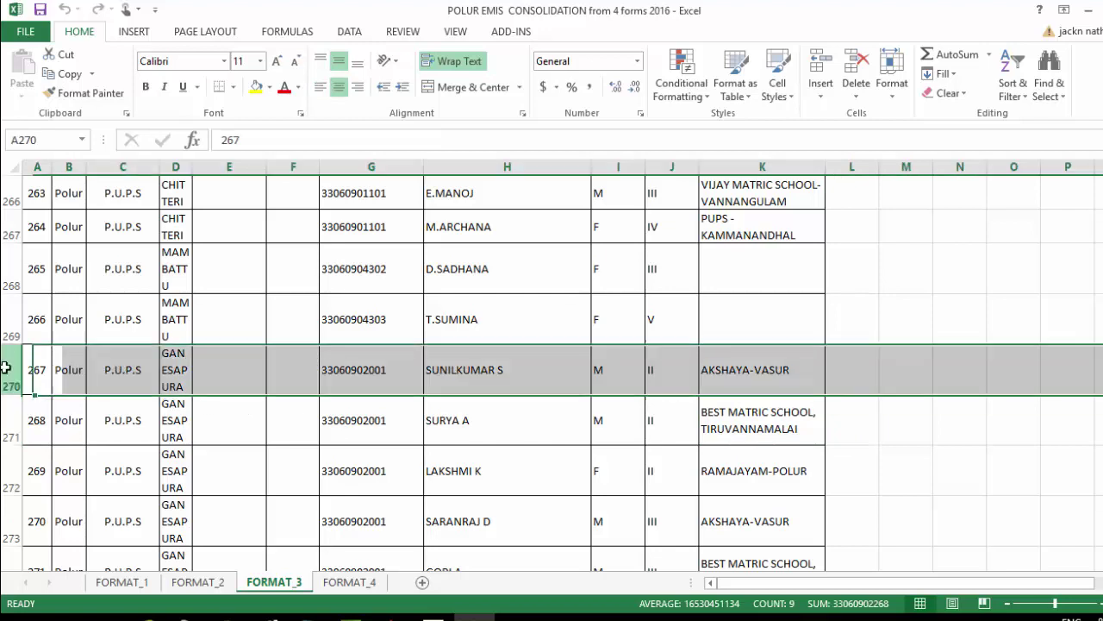
left_click(285, 88)
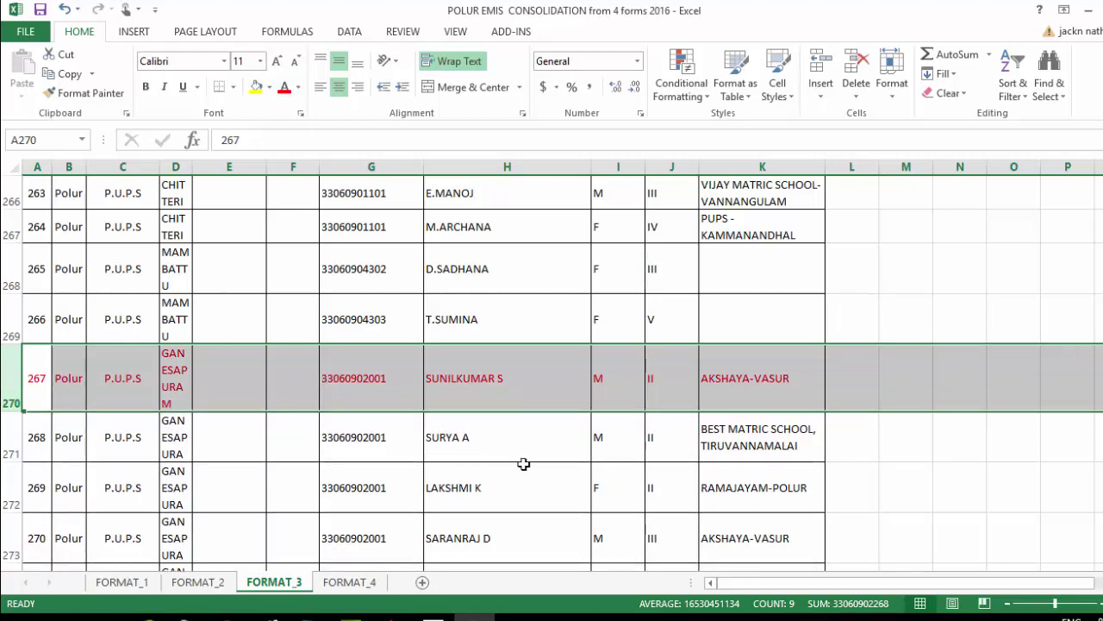
left_click(577, 327)
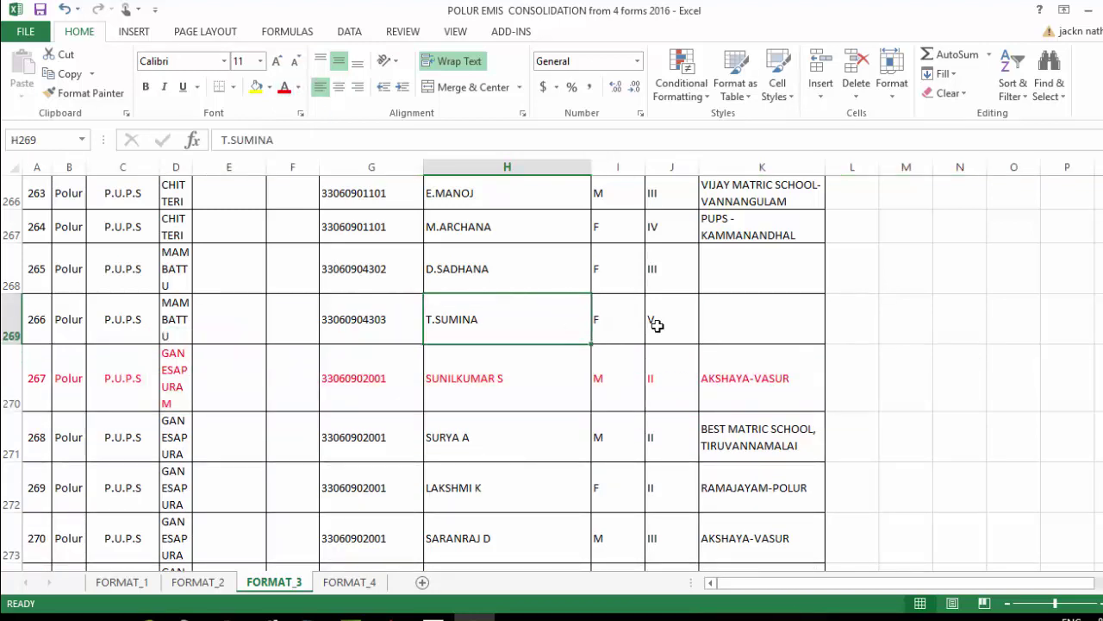
left_click(860, 387)
type("added")
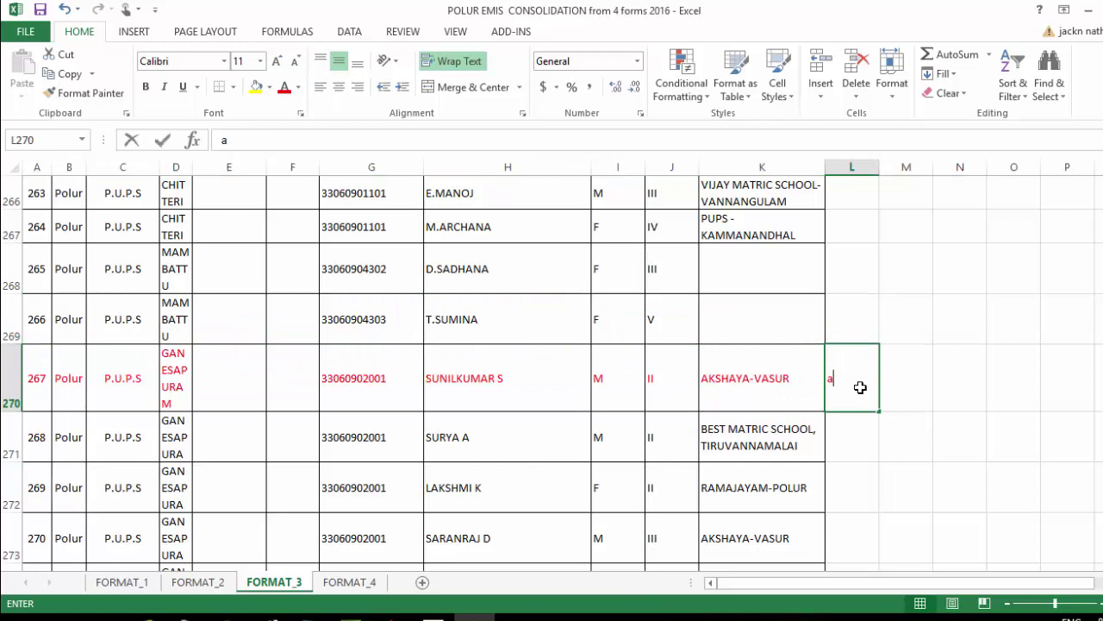
left_click(922, 387)
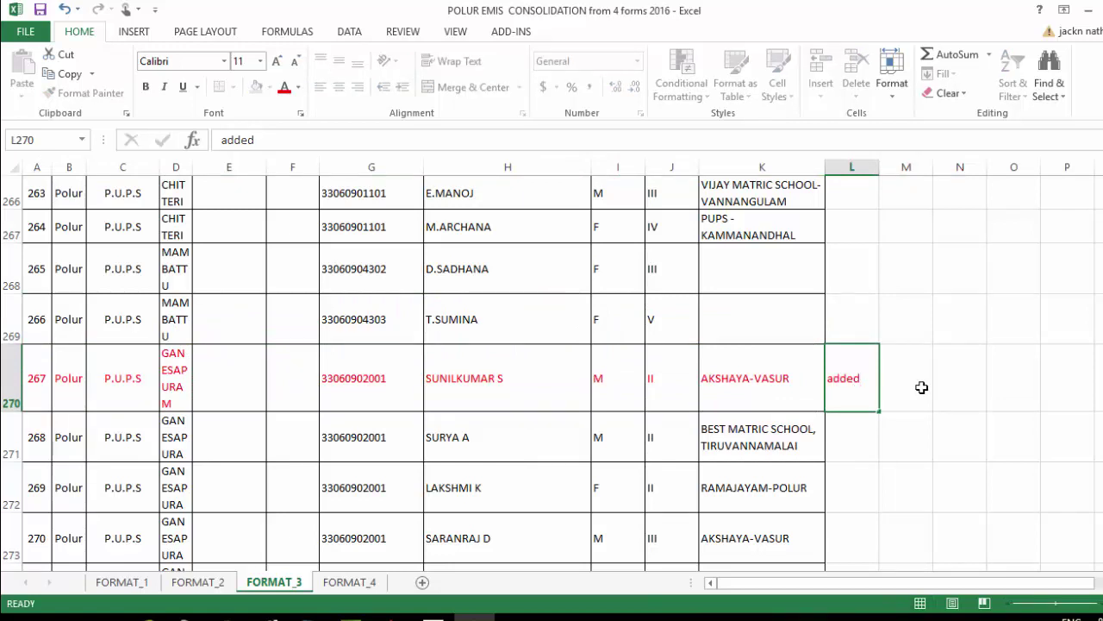
left_click(39, 10)
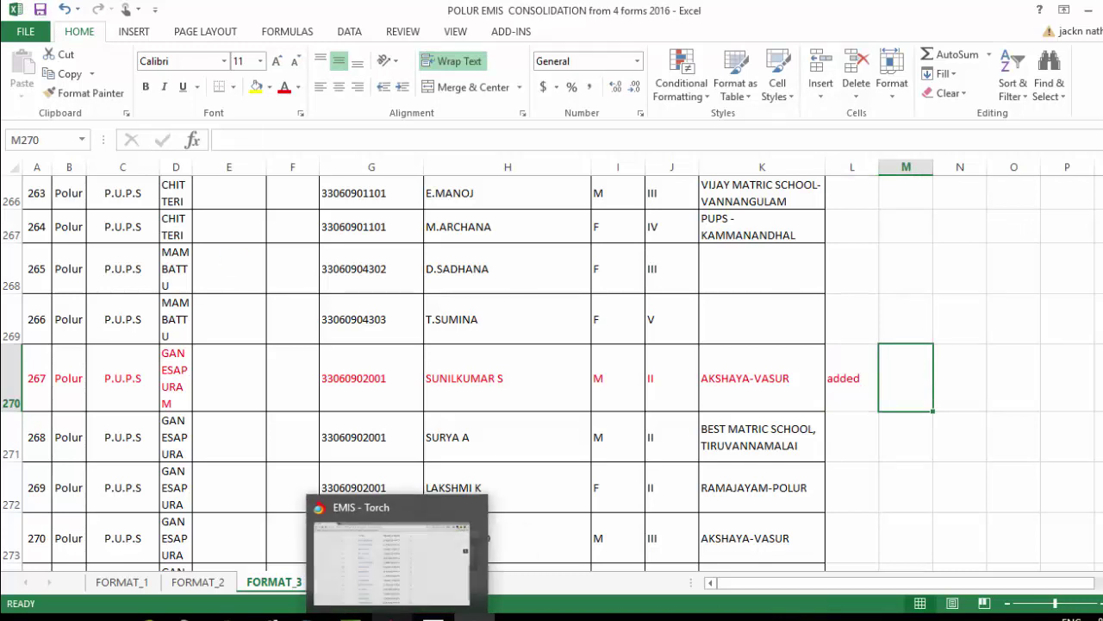
left_click(392, 617)
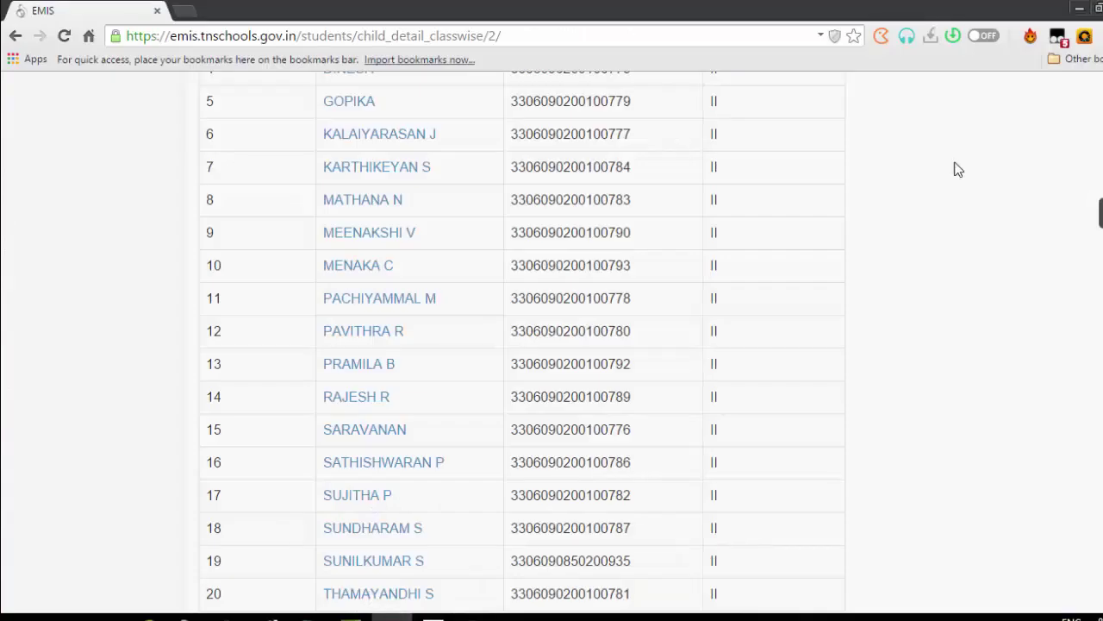
scroll(551, 345, "up", 5)
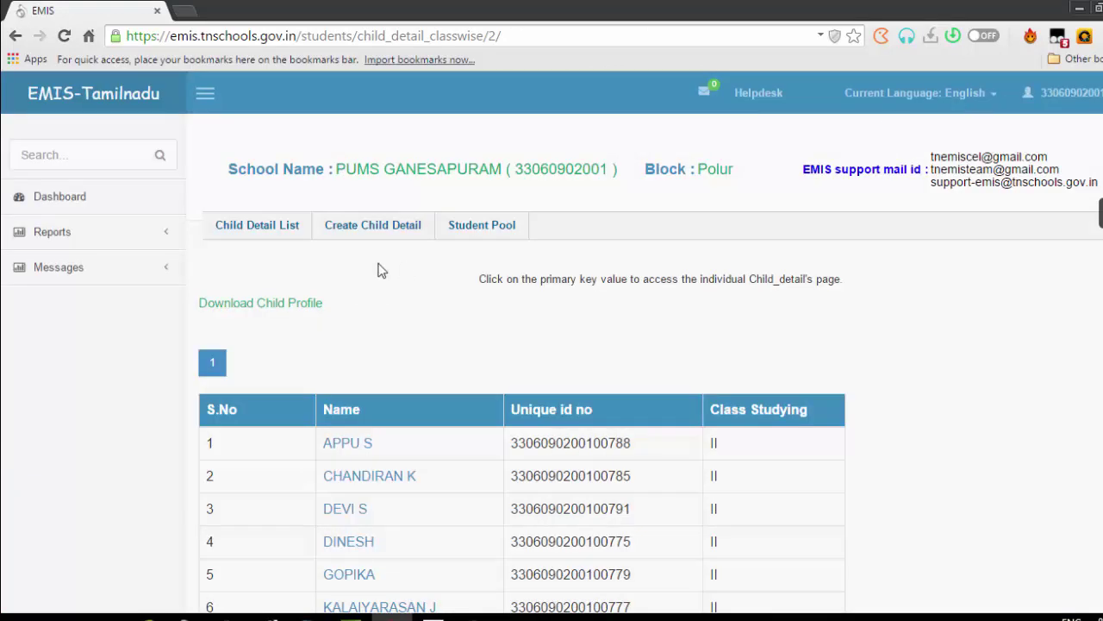
Navigate from the Dashboard through Students to the Student Pool search form
left_click(69, 204)
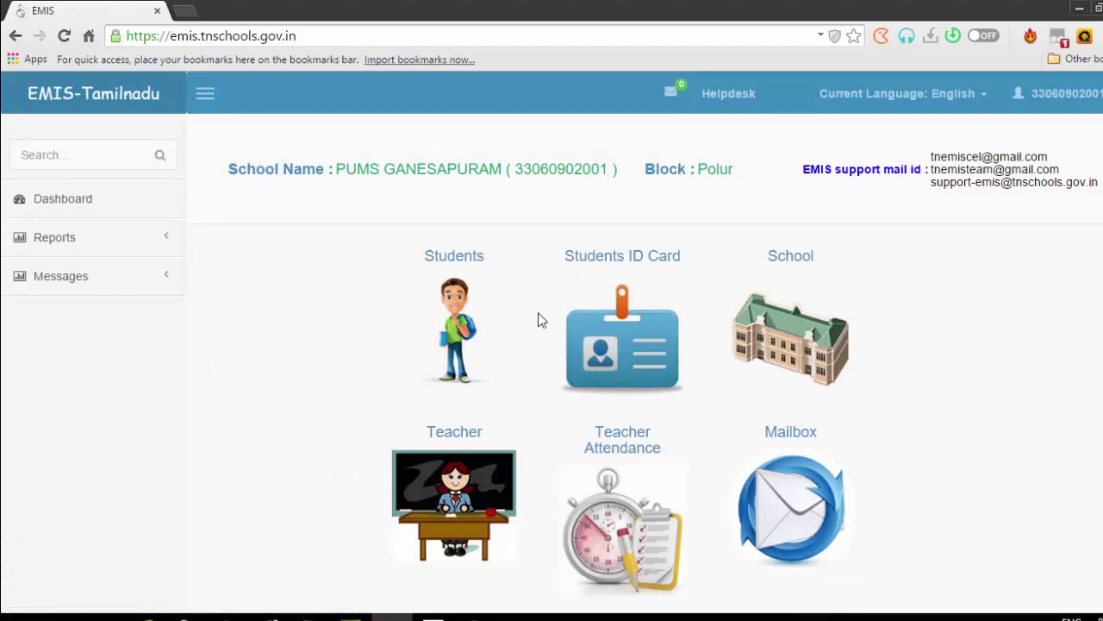
left_click(454, 324)
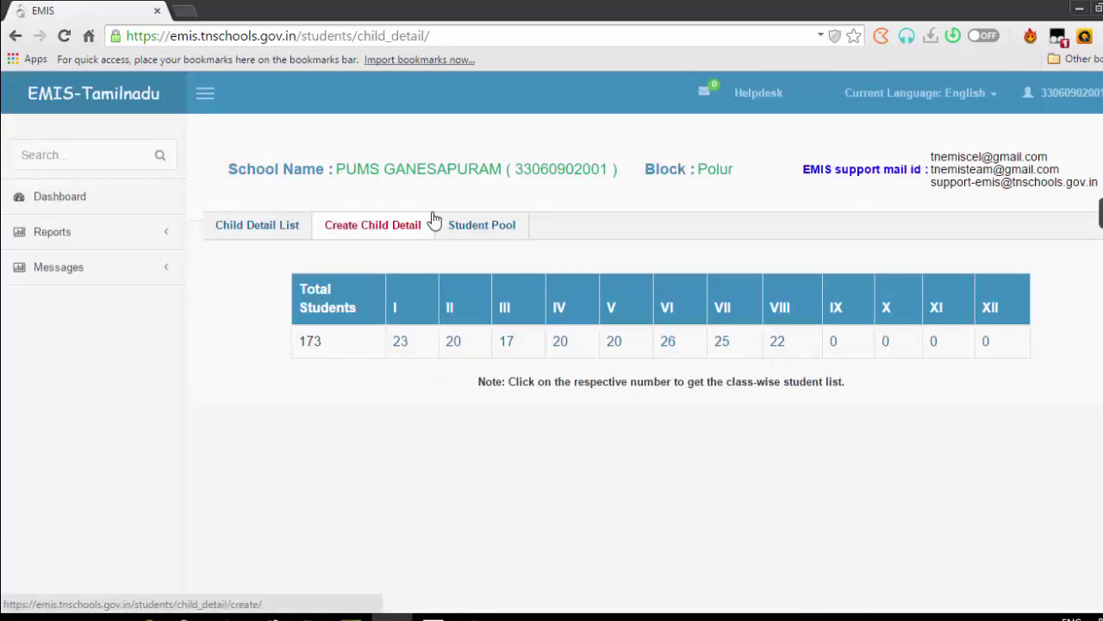
left_click(501, 231)
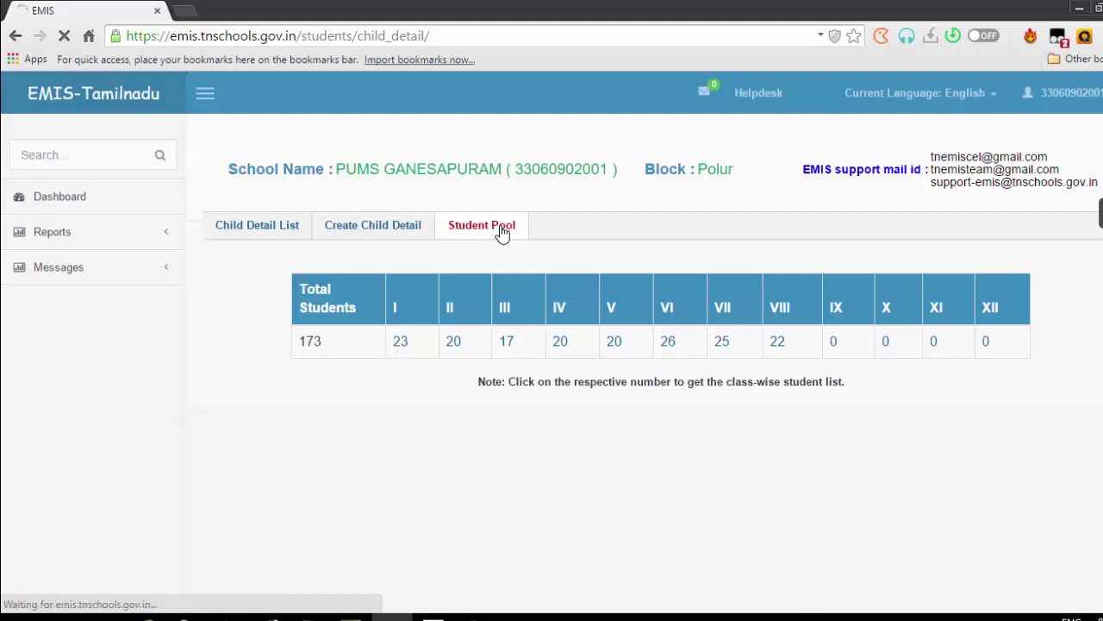
left_click(502, 231)
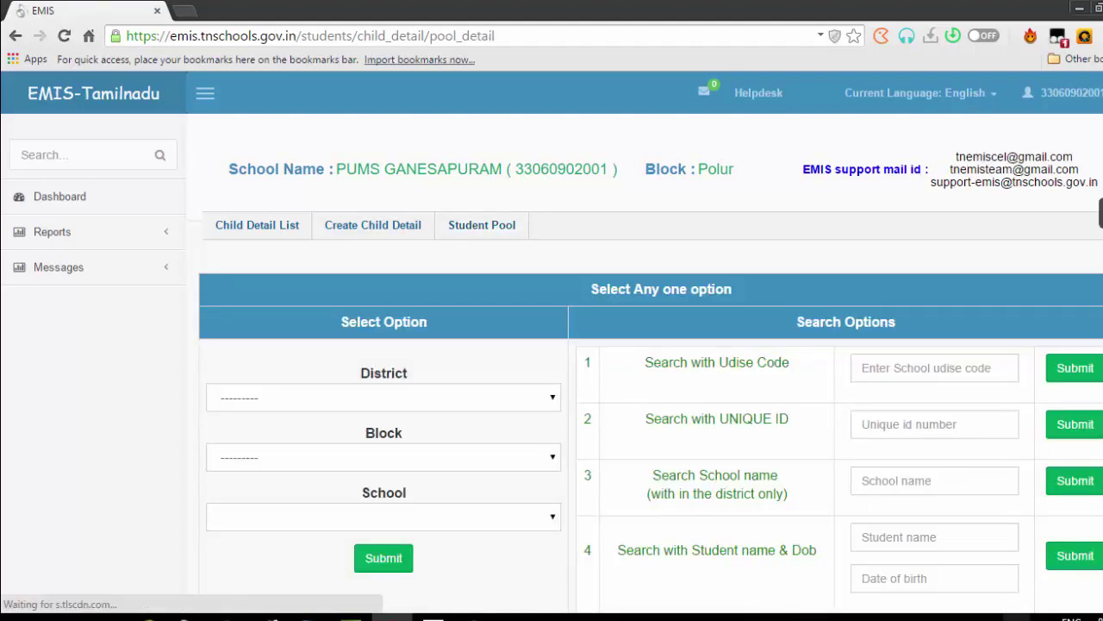
Select Tiruvannamalai district and 330609 Polur block
scroll(1052, 542, "down", 1)
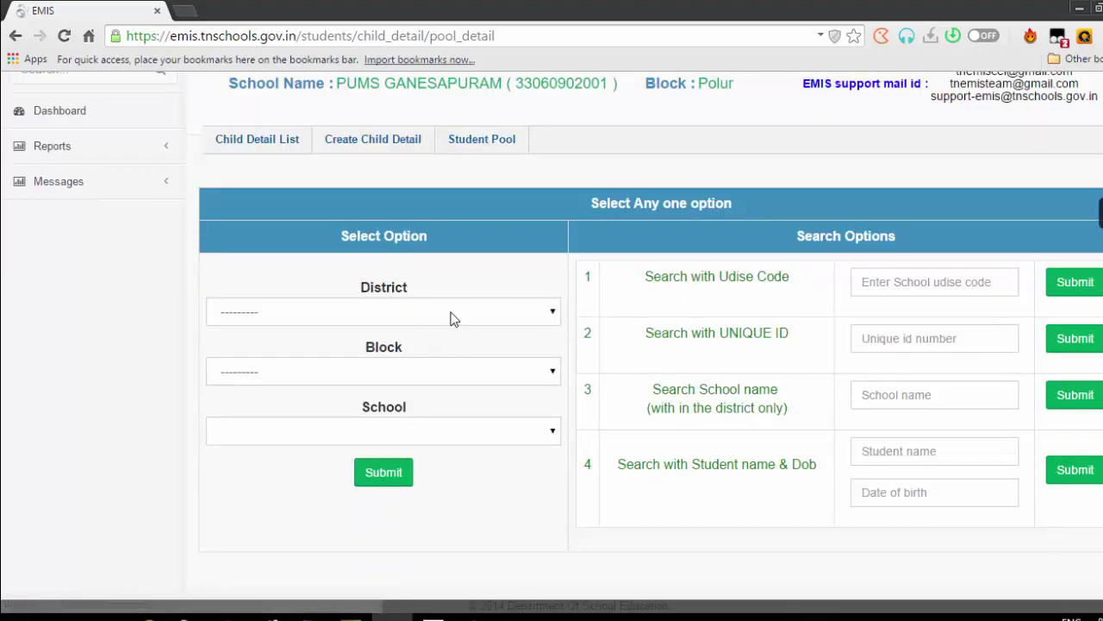
left_click(452, 317)
type("t")
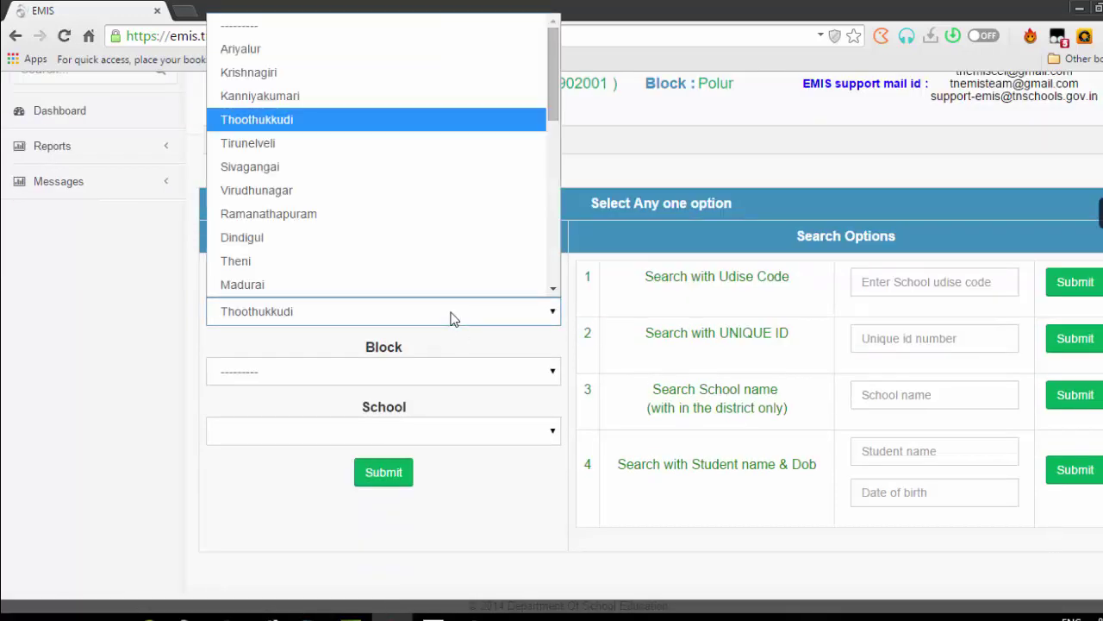
type("i")
type("tiruvan")
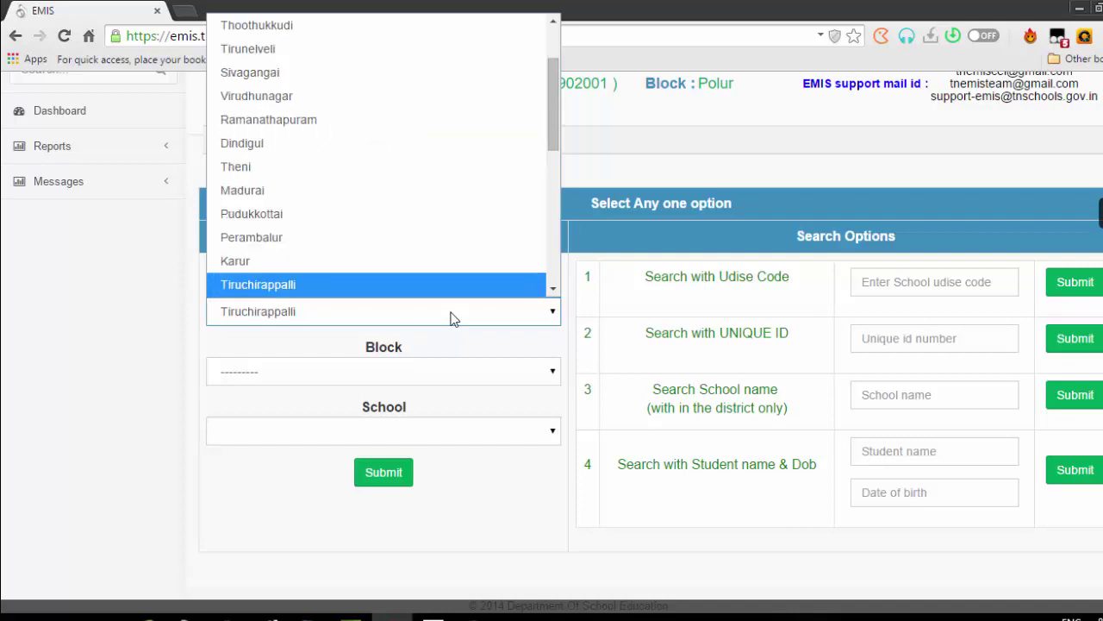
key("Return")
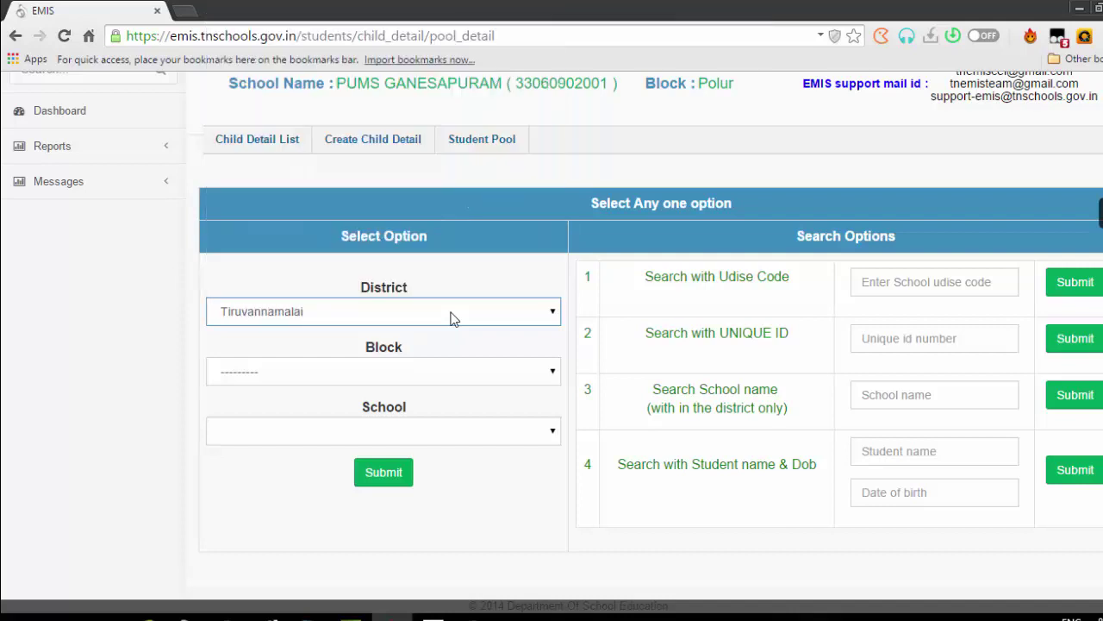
left_click(405, 370)
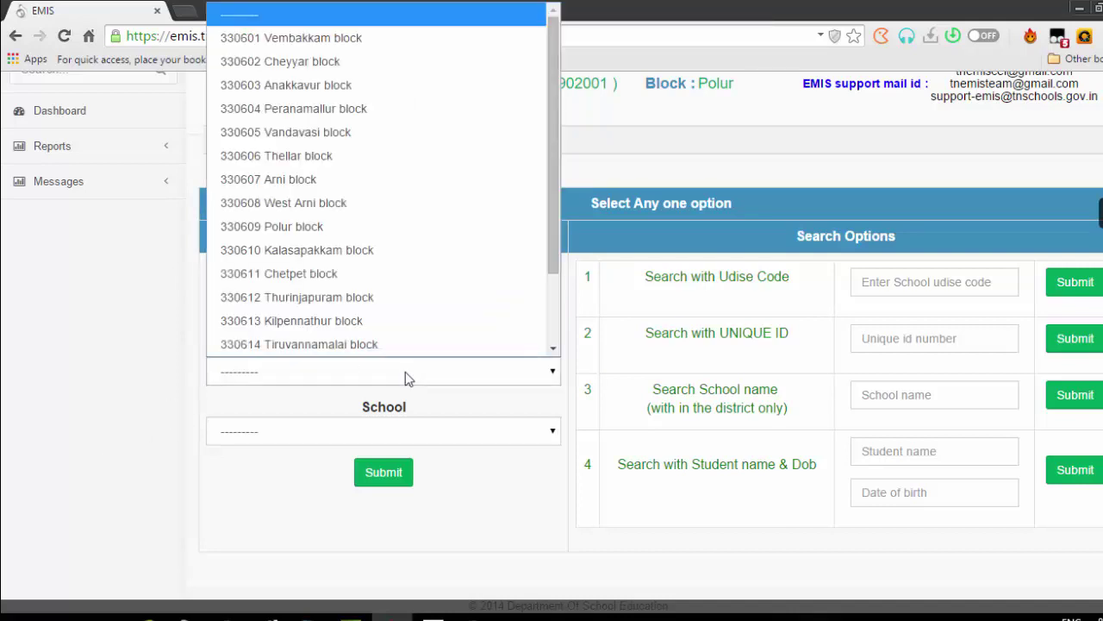
left_click(405, 371)
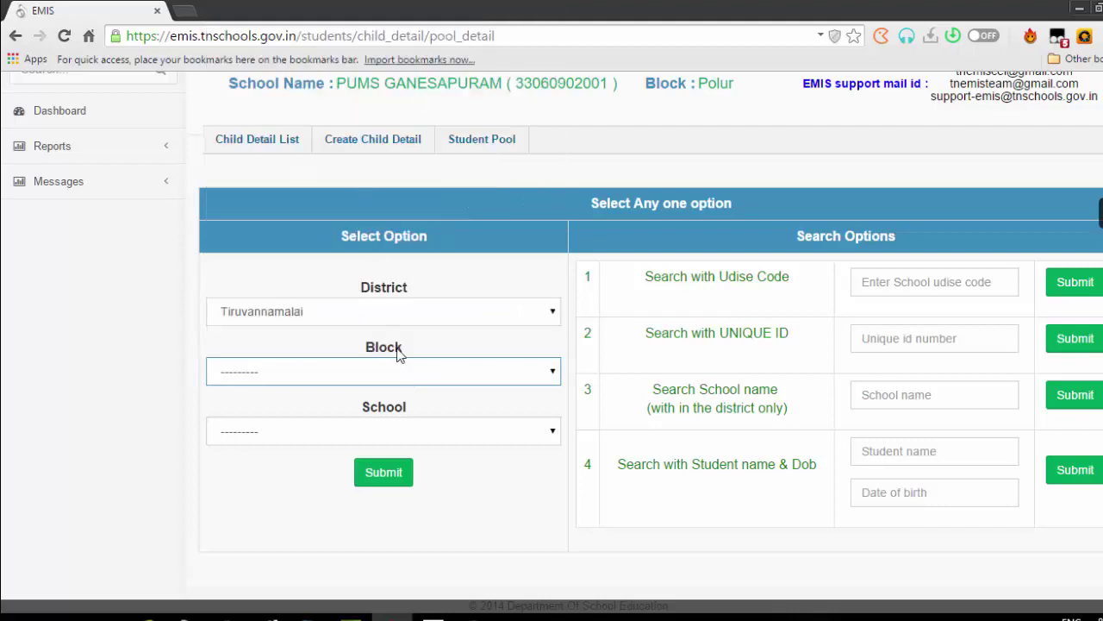
left_click(402, 381)
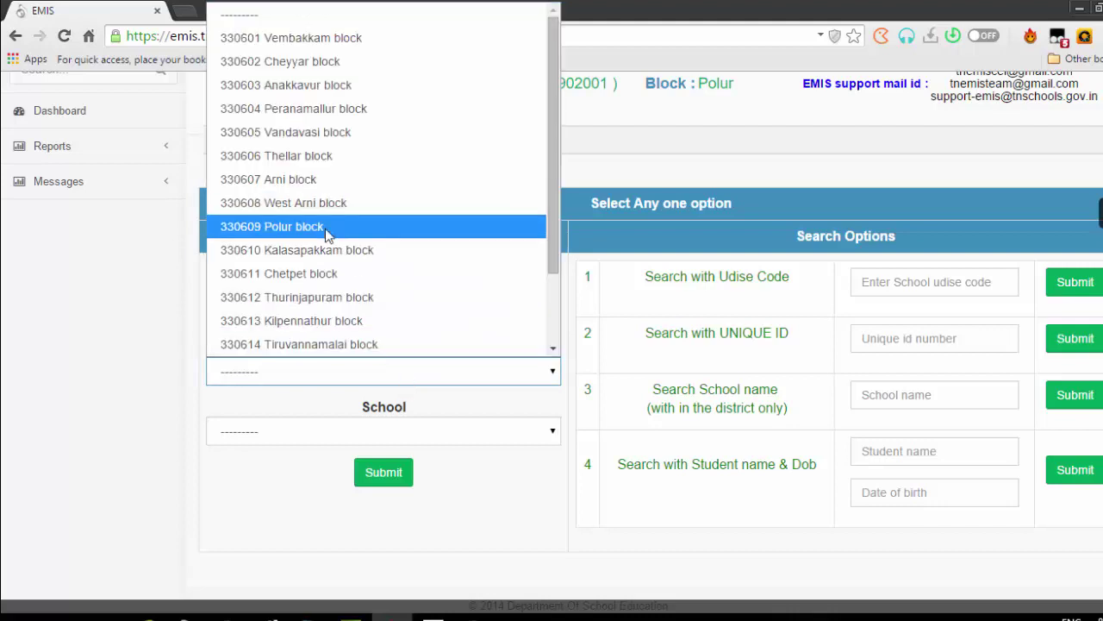
left_click(325, 227)
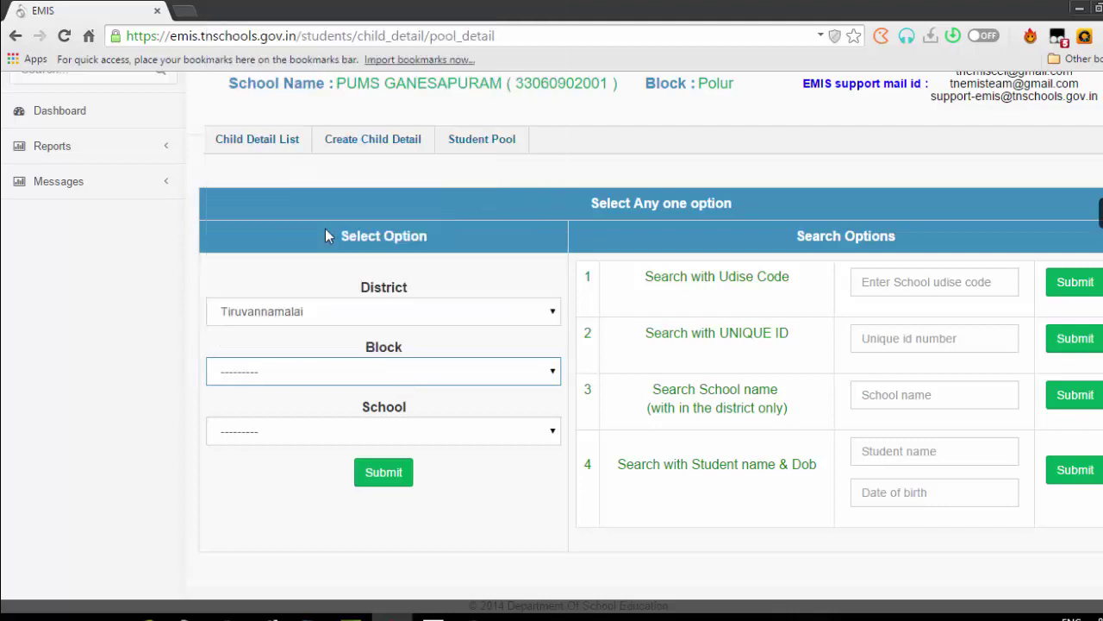
left_click(466, 433)
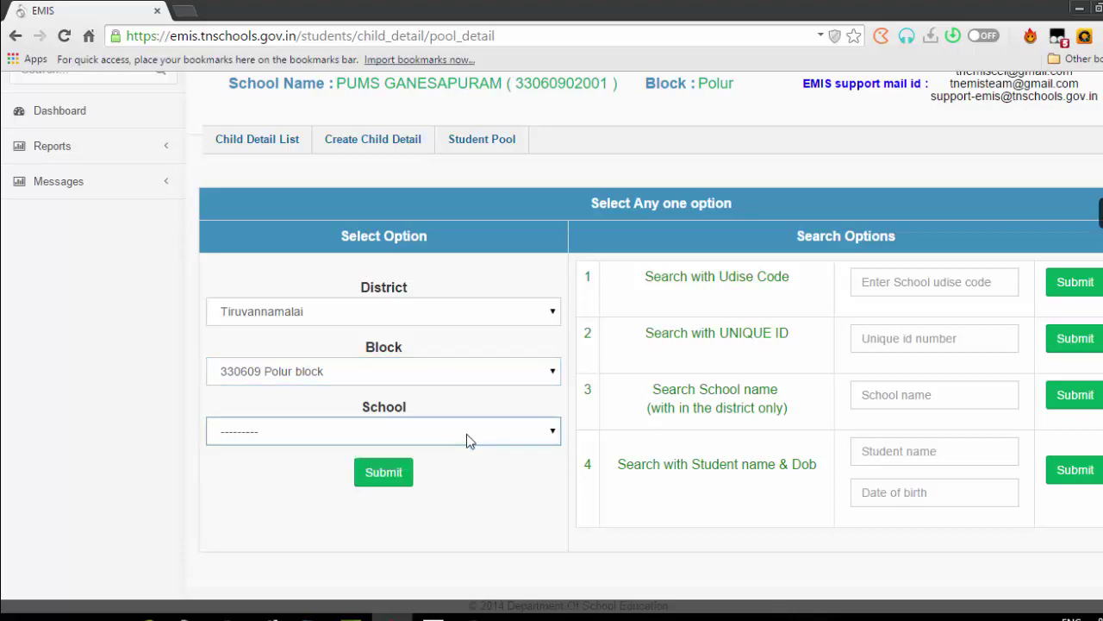
left_click(466, 434)
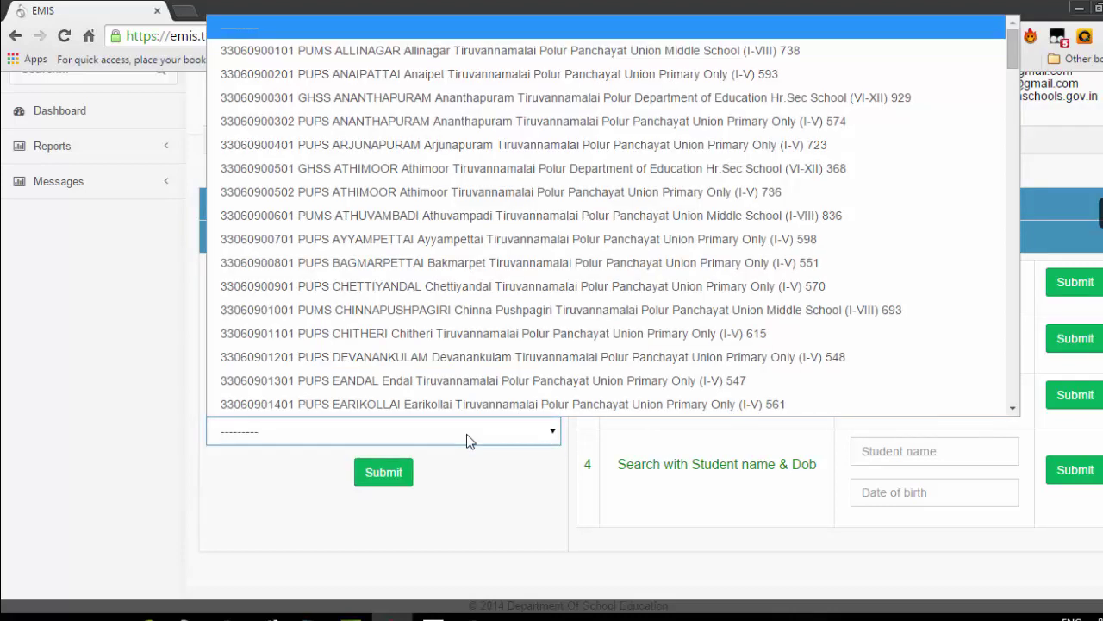
key("Down")
key("Down")
key("Down")
key("Down")
key("Down")
key("Down")
key("Down")
key("Down")
key("Down")
key("Down")
key("Down")
key("Down")
key("Down")
key("Down")
key("Down")
key("Down")
key("Down")
key("Down")
key("Down")
key("Down")
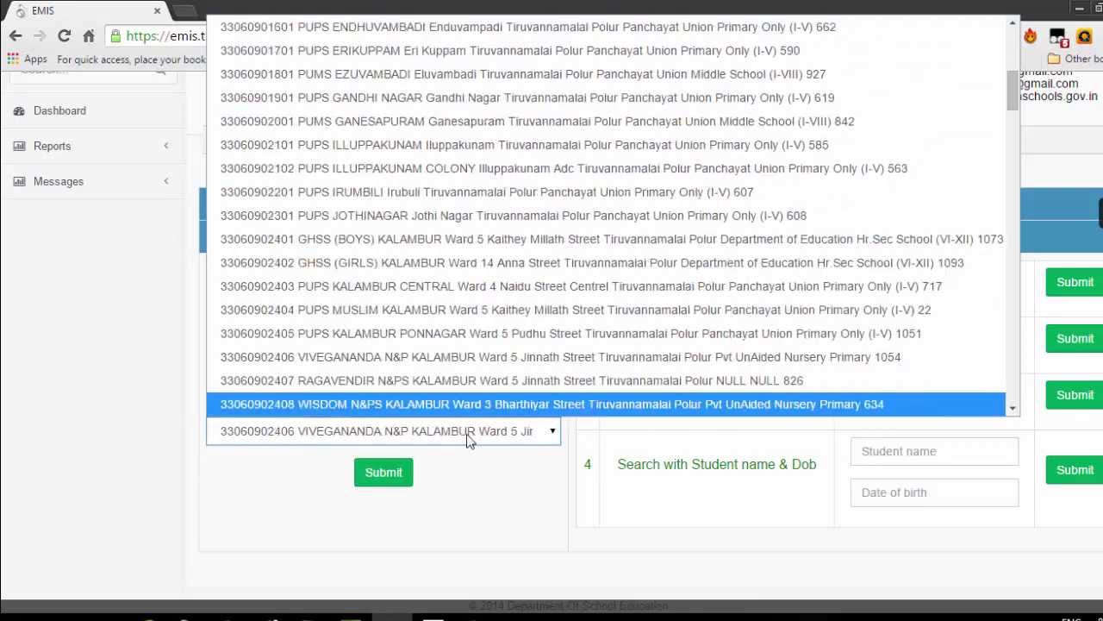
key("Down")
key("Down")
key("Down")
key("Down")
key("Down")
key("Down")
key("Down")
key("Down")
key("Down")
key("Down")
key("Down")
key("Down")
key("Down")
key("Down")
key("Down")
key("Down")
key("Down")
key("Down")
key("Down")
key("Down")
key("Up")
key("Up")
key("Up")
key("Up")
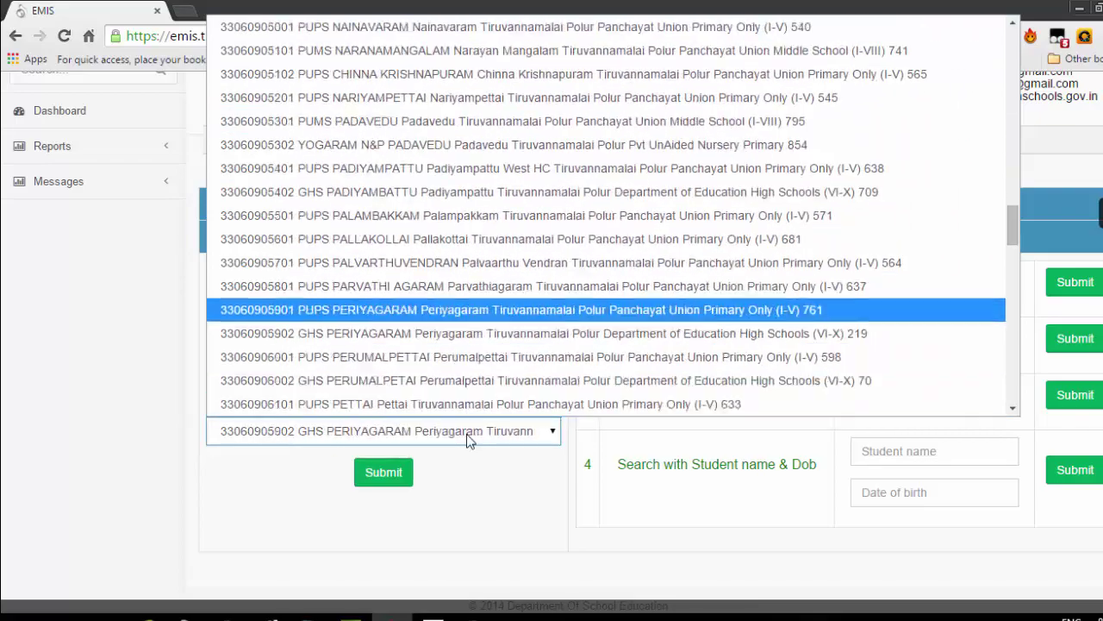
key("Up")
key("Up")
key("Up")
key("Up")
key("Up")
key("Up")
key("Up")
key("Up")
key("Up")
key("Up")
key("Up")
key("Up")
key("Up")
key("Up")
key("Up")
key("Up")
key("Up")
key("Up")
key("Up")
key("Up")
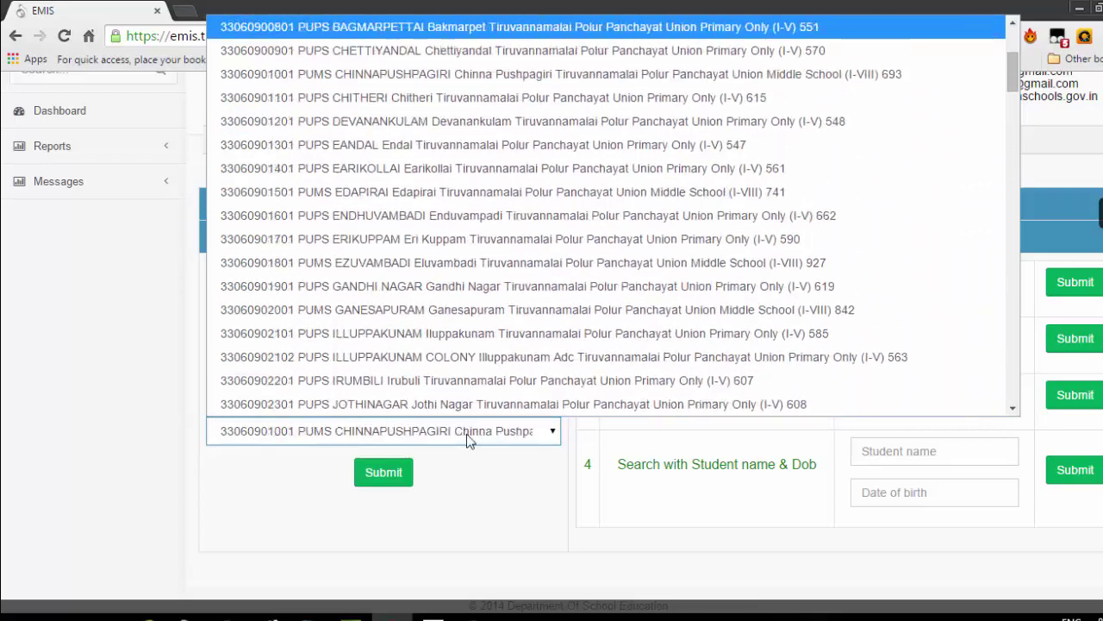
key("Up")
key("Up")
key("Up")
key("Up")
key("Up")
key("Up")
key("Up")
key("Up")
key("Up")
key("Up")
key("Down")
key("Down")
key("Down")
key("Down")
key("Down")
key("Down")
key("Down")
key("Down")
key("Down")
key("Down")
key("Down")
key("Down")
key("Down")
key("Down")
key("Down")
key("Down")
key("Down")
key("Down")
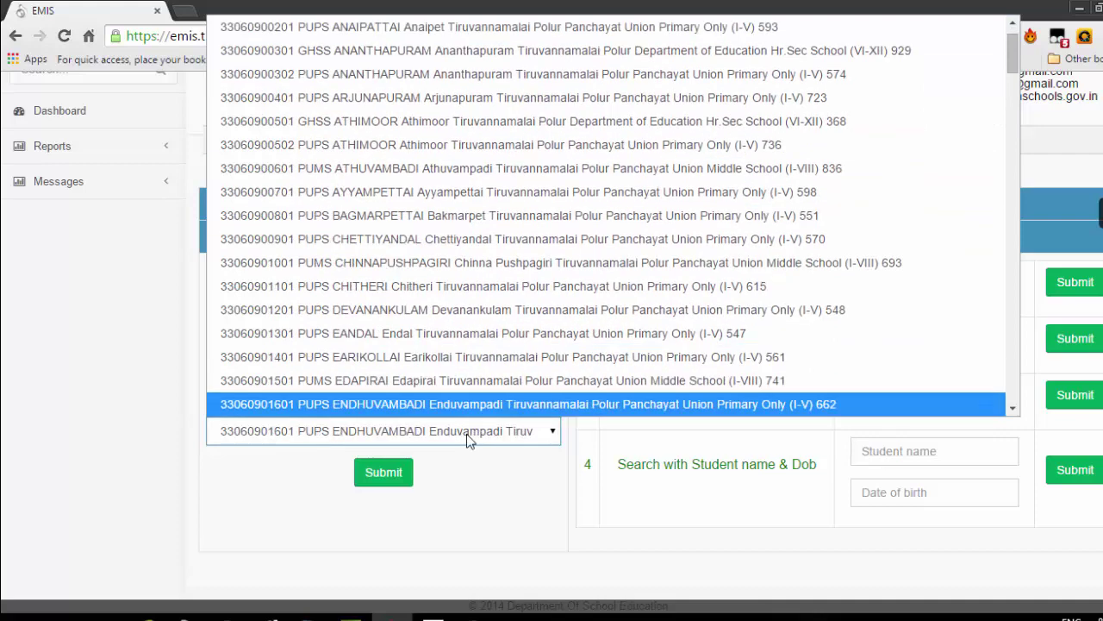
key("Down")
key("Up")
key("Up")
key("Up")
key("Up")
key("Up")
key("Up")
key("Up")
key("Up")
key("Up")
key("Up")
key("Up")
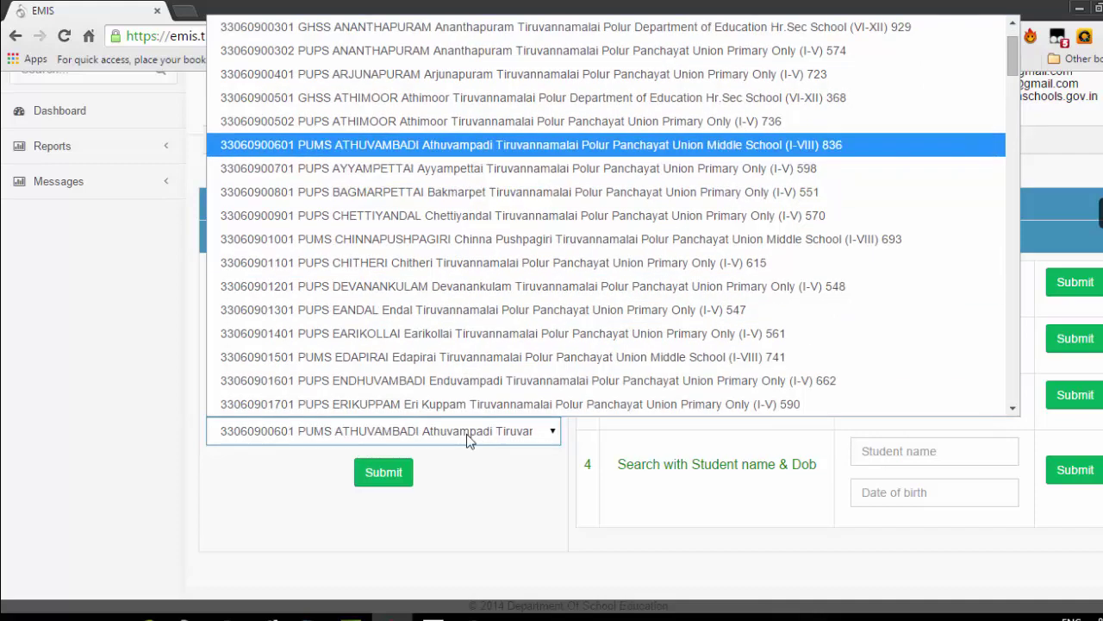
key("Up")
key("Down")
key("Down")
key("Down")
key("Down")
key("Down")
key("Down")
key("Down")
key("Down")
key("Down")
key("Down")
key("Down")
key("Down")
key("Down")
key("Down")
key("Down")
key("Down")
key("Down")
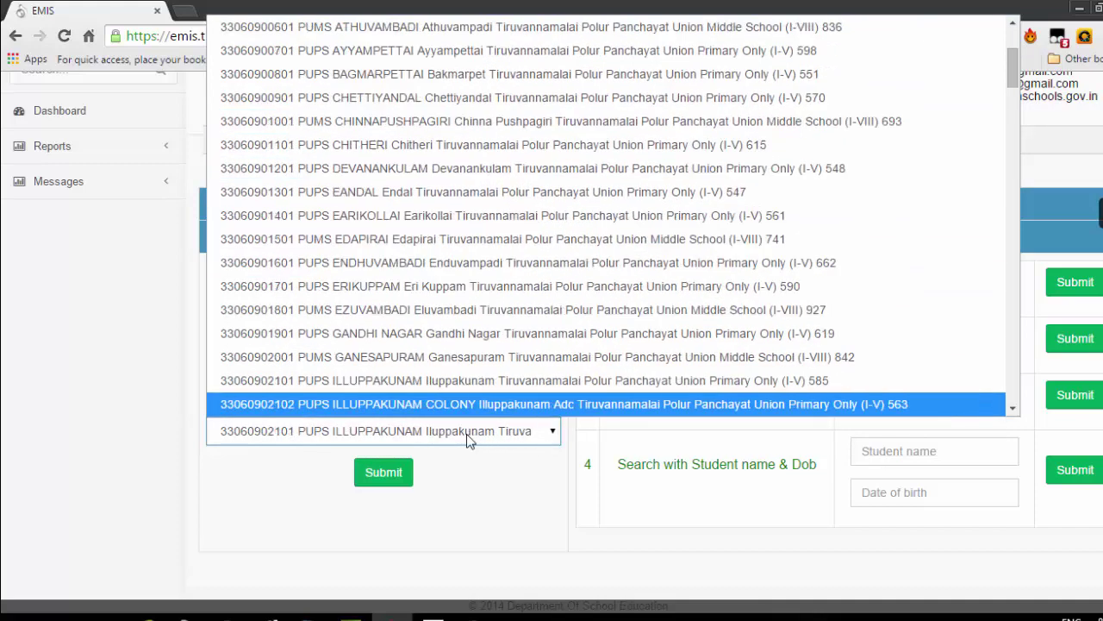
key("Down")
key("Down")
key("Down")
key("Down")
key("Down")
key("Down")
key("Down")
key("Down")
key("Down")
key("Down")
key("Down")
key("Down")
key("Down")
key("Down")
key("Down")
key("Down")
key("Down")
key("Down")
key("Down")
key("Down")
key("Up")
key("Up")
key("Up")
key("Up")
key("Up")
key("Up")
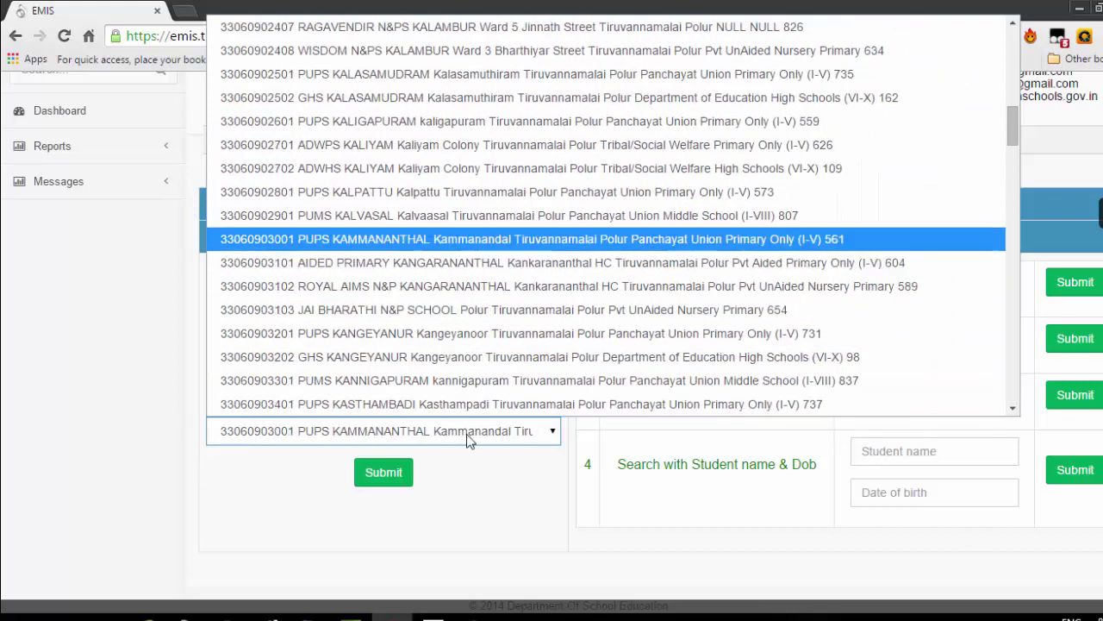
key("Up")
key("Up")
key("Up")
key("Up")
key("Up")
key("Up")
key("Up")
key("Up")
key("Up")
key("Up")
key("Down")
key("Down")
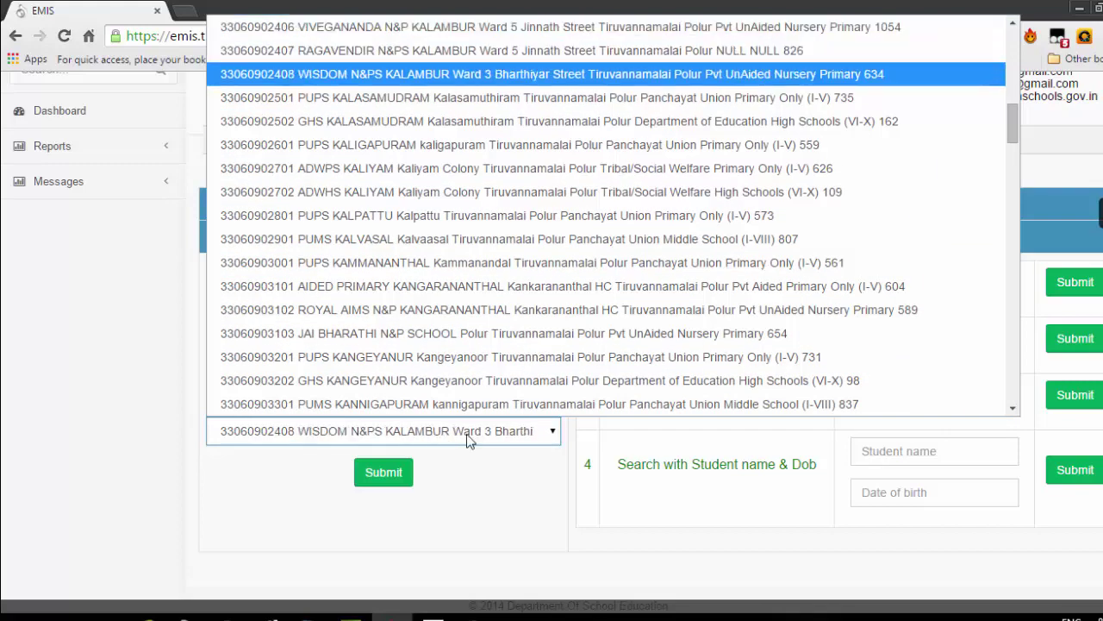
key("Up")
key("Up")
key("Up")
key("Up")
key("Up")
key("Up")
key("Up")
key("Up")
key("Up")
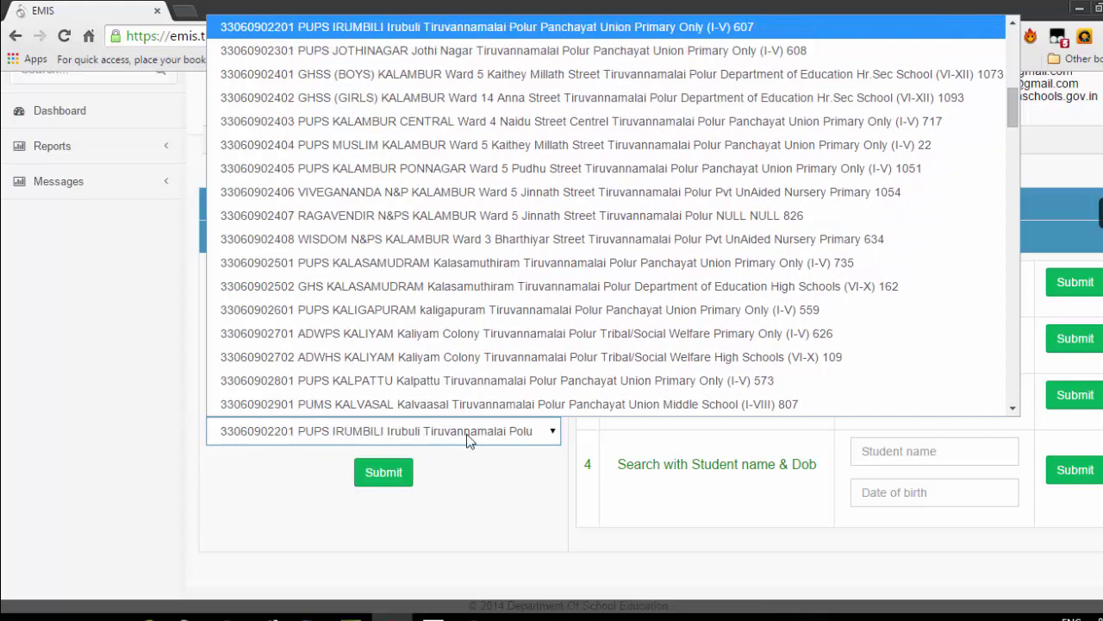
key("Up")
key("Up")
key("Up")
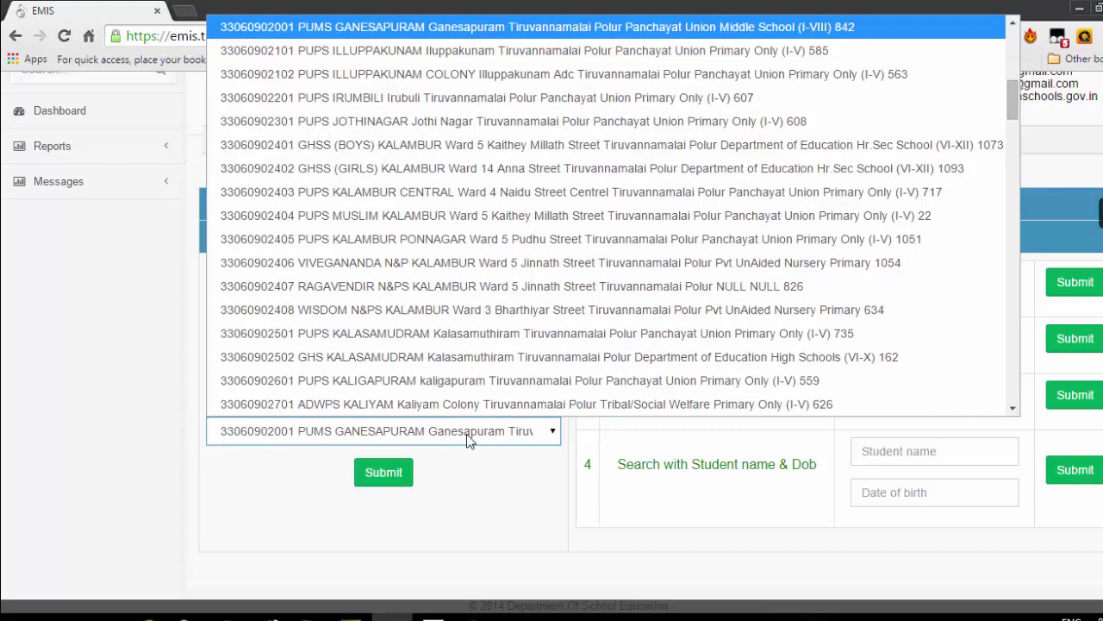
key("Return")
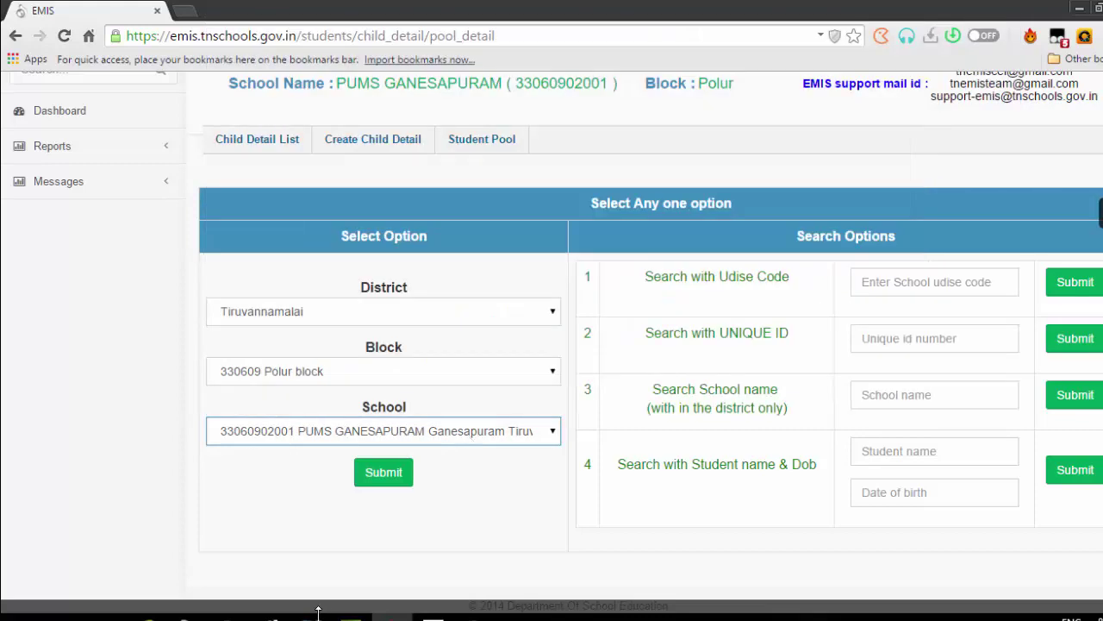
Submit the search and inspect row 12's admitting class options
left_click(401, 475)
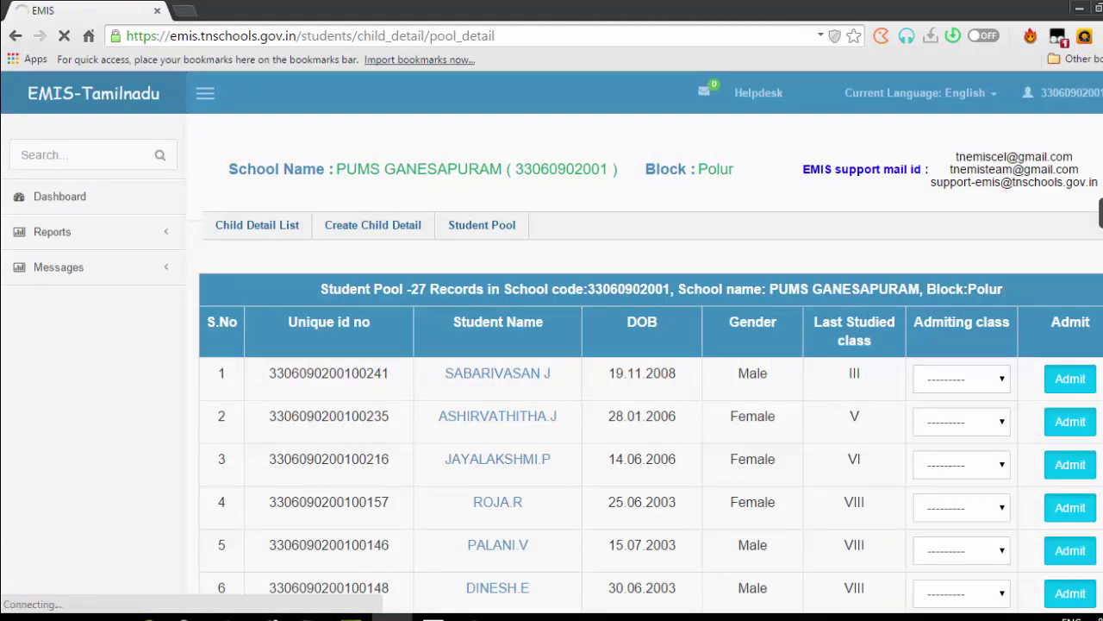
scroll(552, 345, "down", 5)
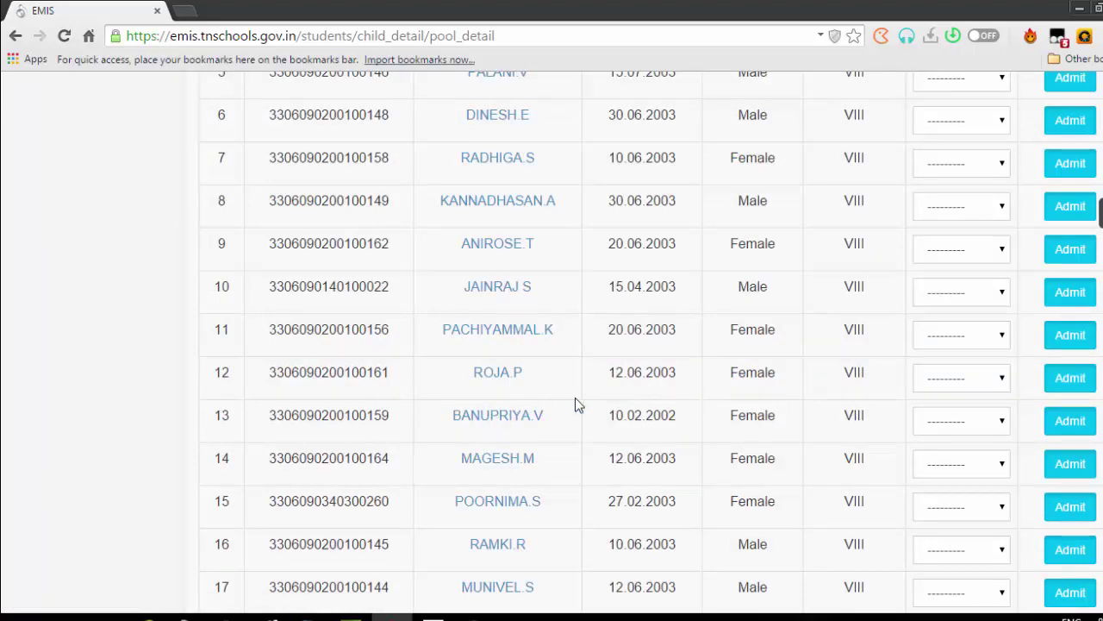
left_click(974, 388)
left_click(868, 388)
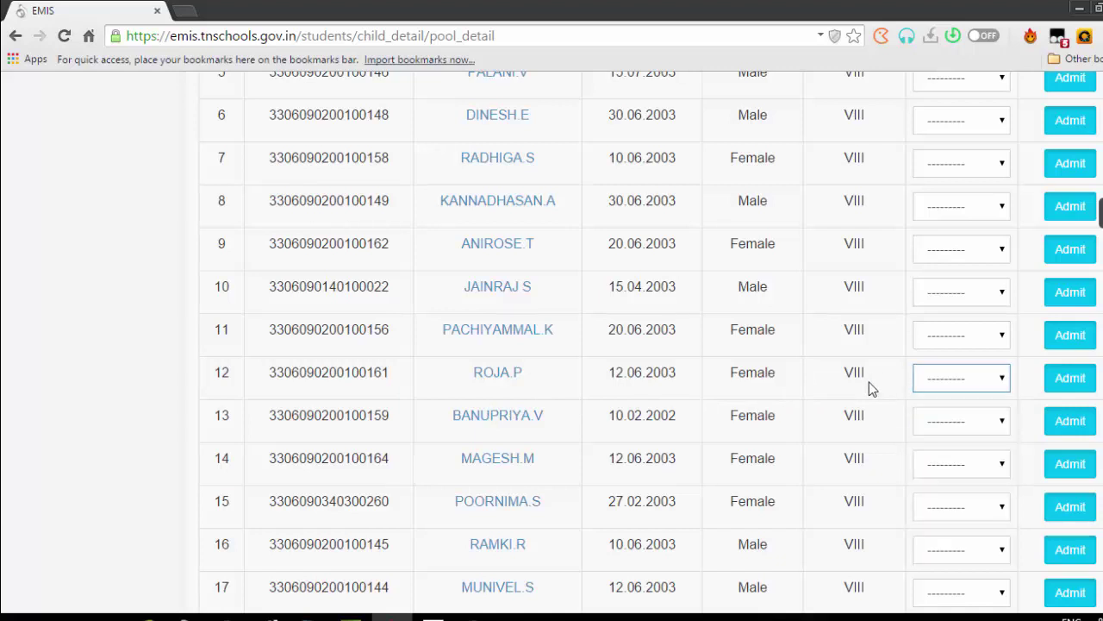
left_click(955, 382)
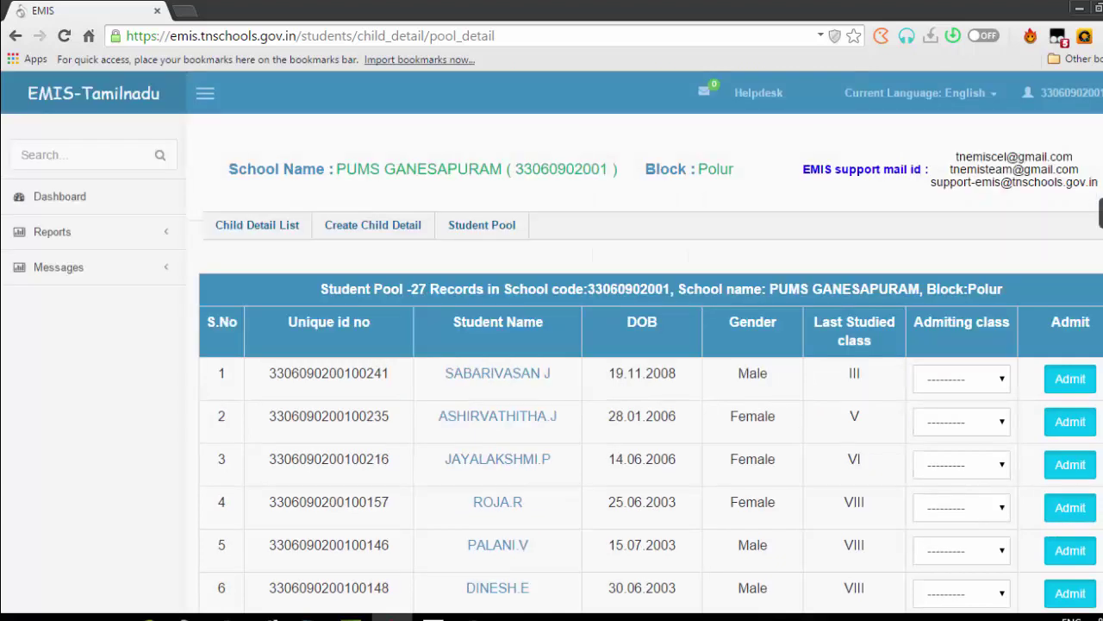
Browse the 27-record pool and preview the row 3 student's details
scroll(552, 344, "down", 11)
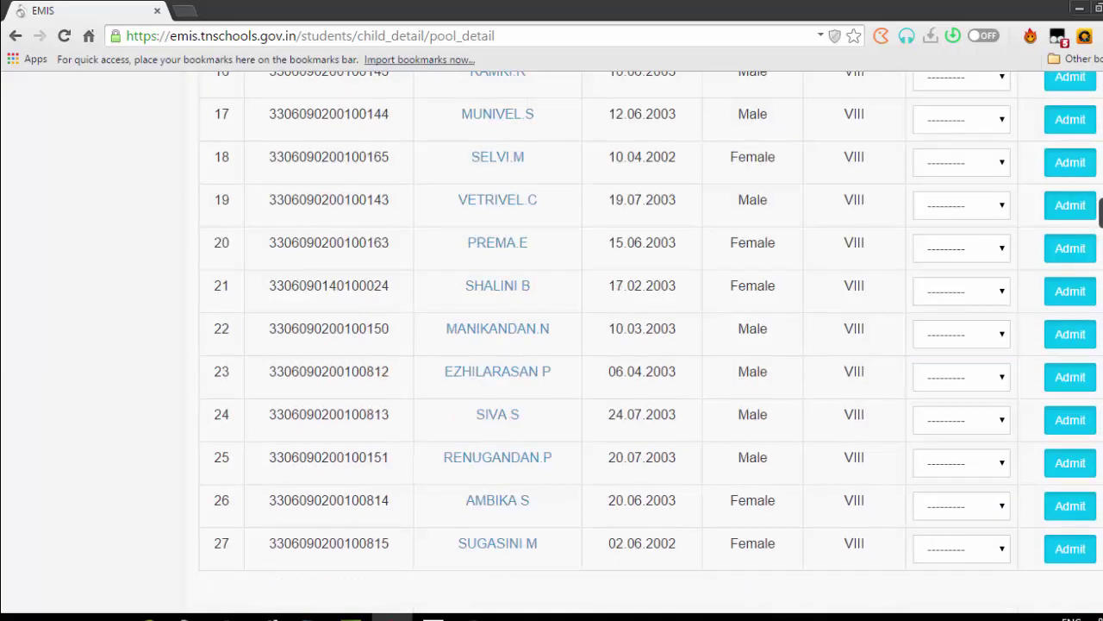
scroll(552, 344, "up", 5)
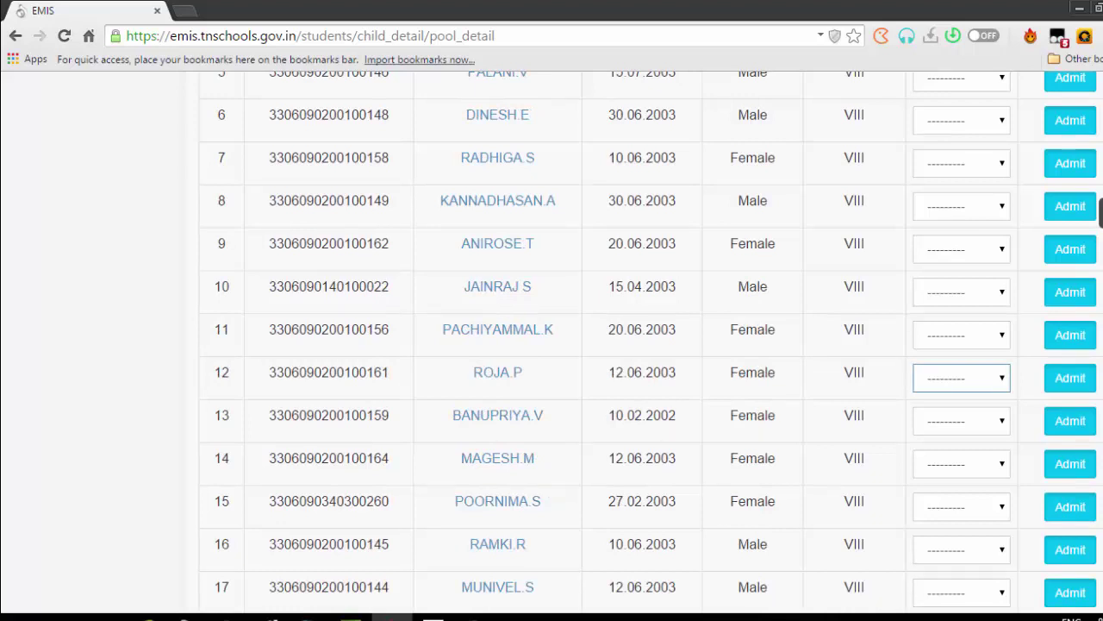
scroll(552, 345, "up", 5)
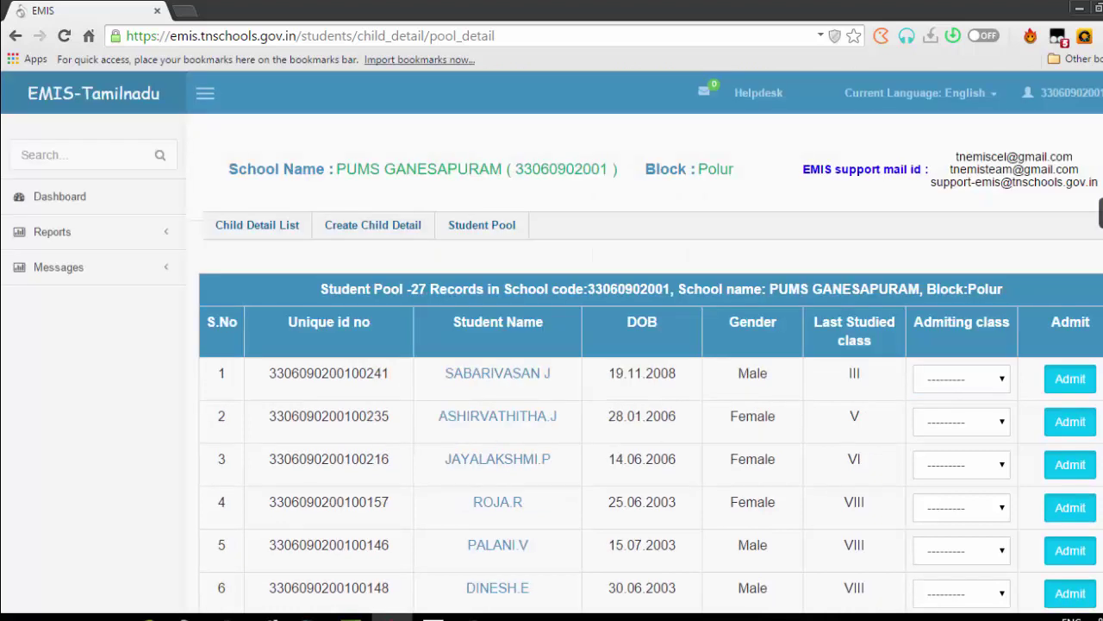
left_click(472, 461)
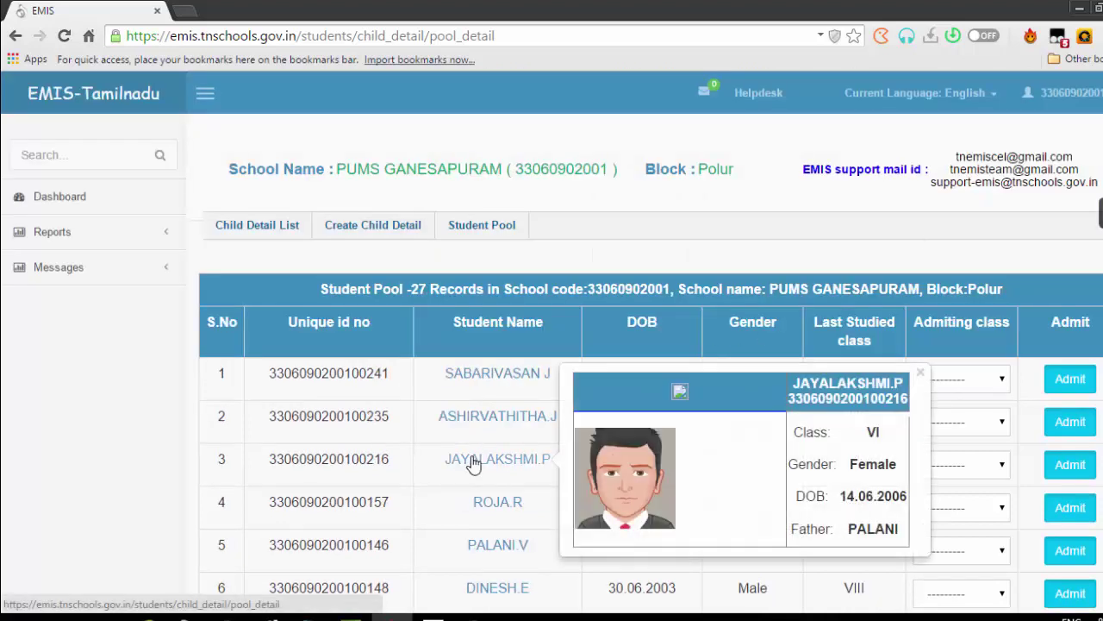
left_click(472, 462)
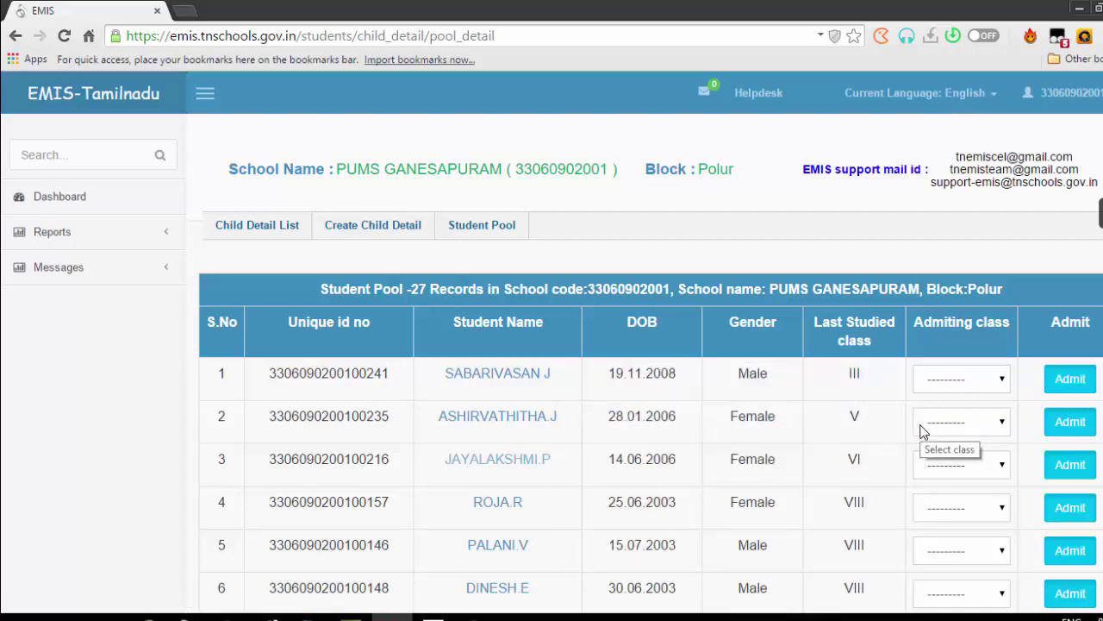
scroll(922, 431, "down", 5)
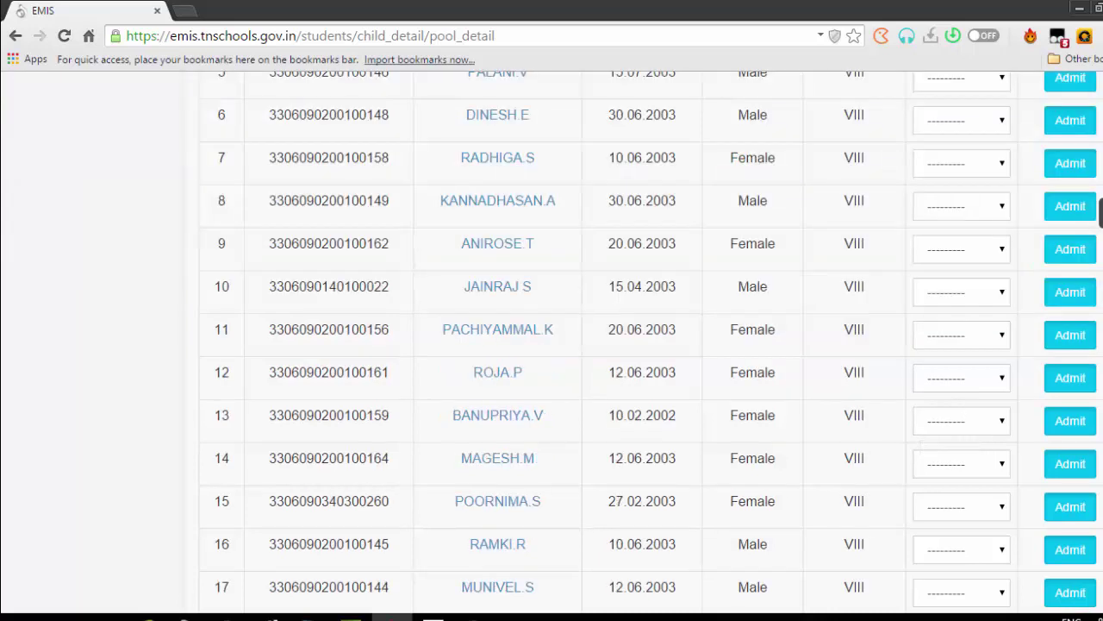
scroll(922, 345, "up", 5)
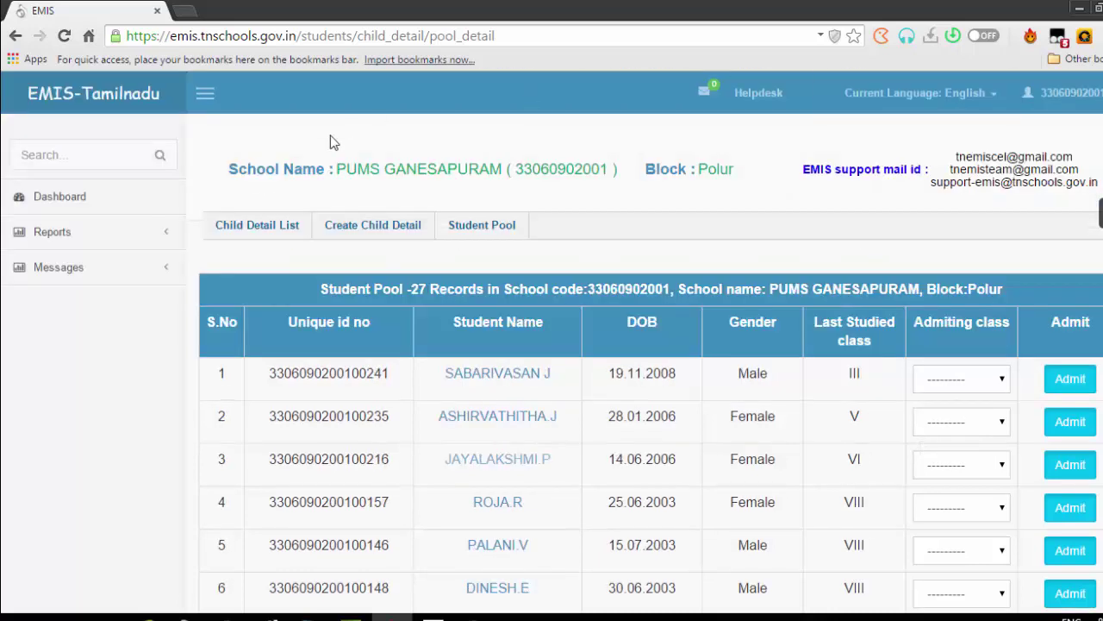
Return via Dashboard and Students to an empty Student Pool search form
left_click(92, 197)
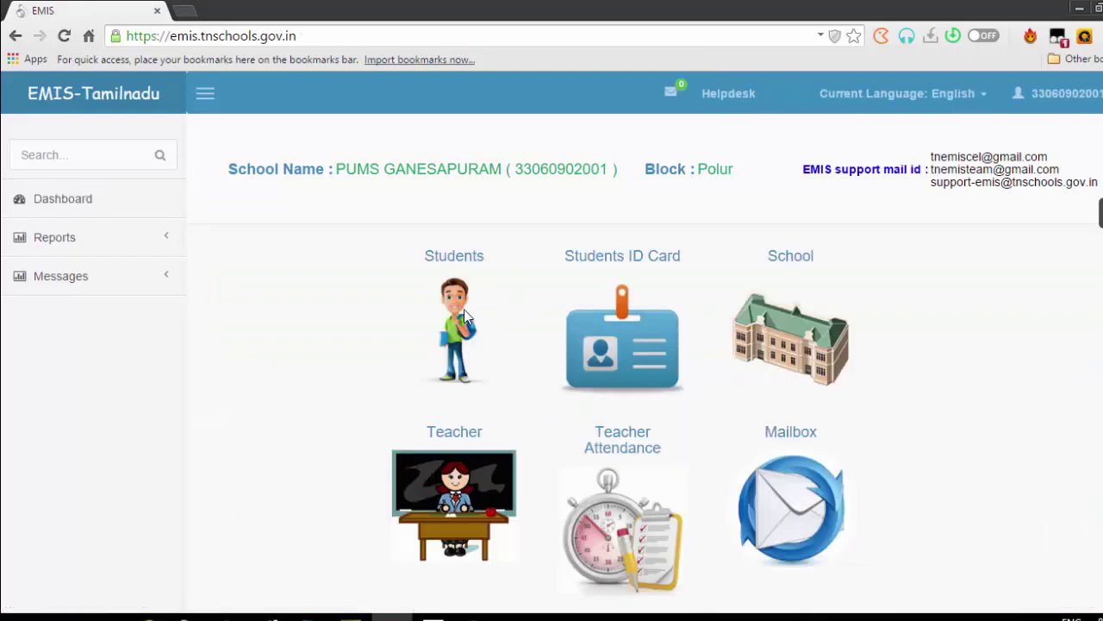
left_click(455, 330)
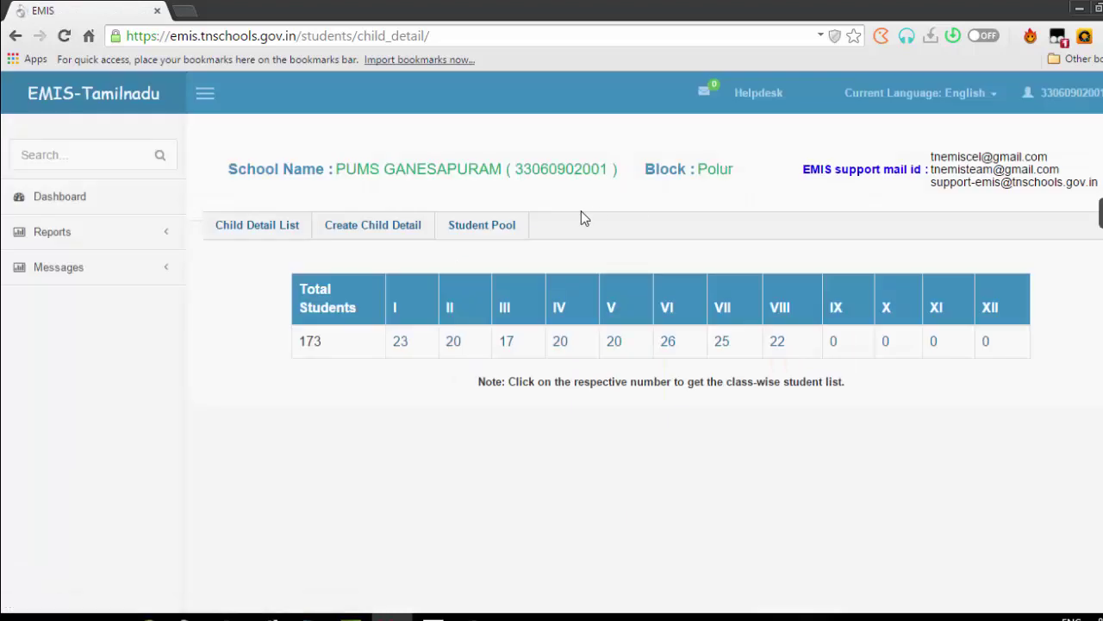
left_click(515, 237)
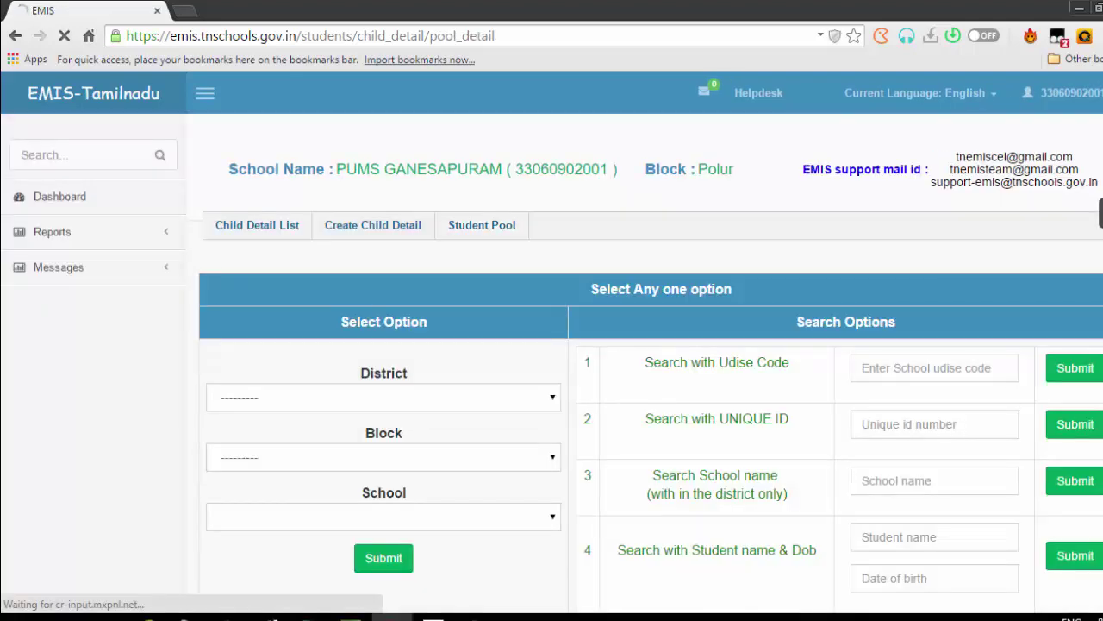
scroll(651, 345, "down", 1)
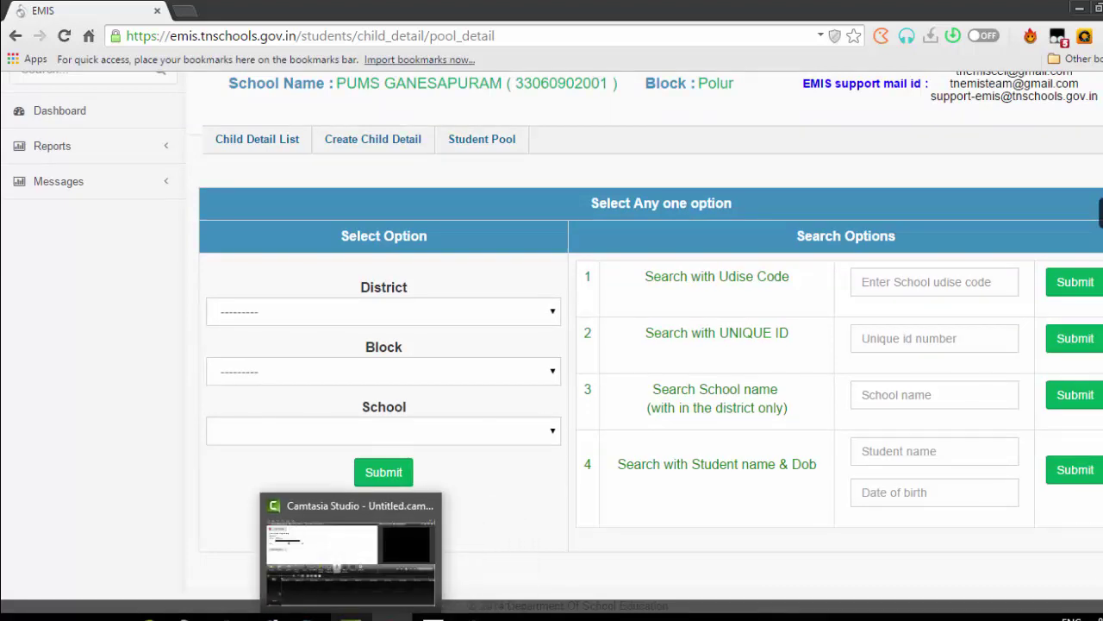
key("alt+Tab")
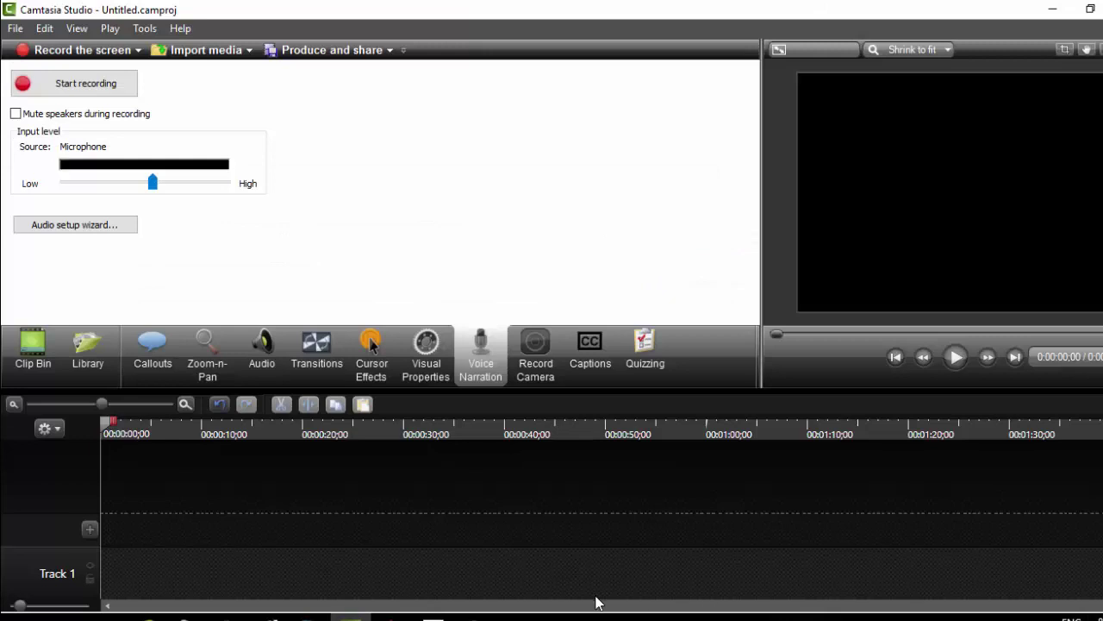
left_click(1052, 8)
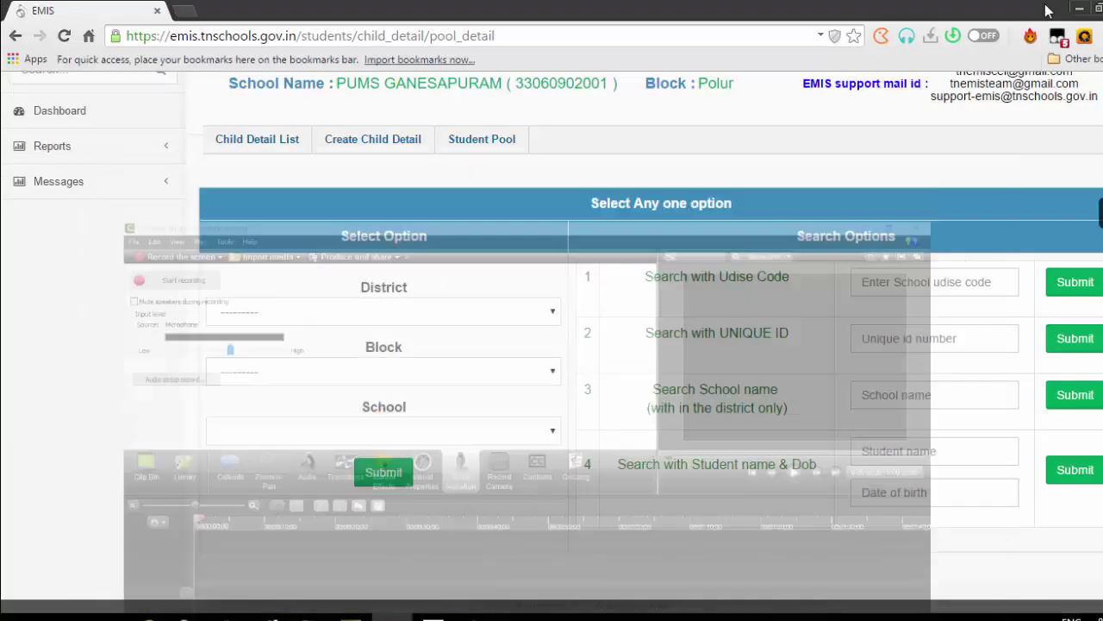
left_click(434, 616)
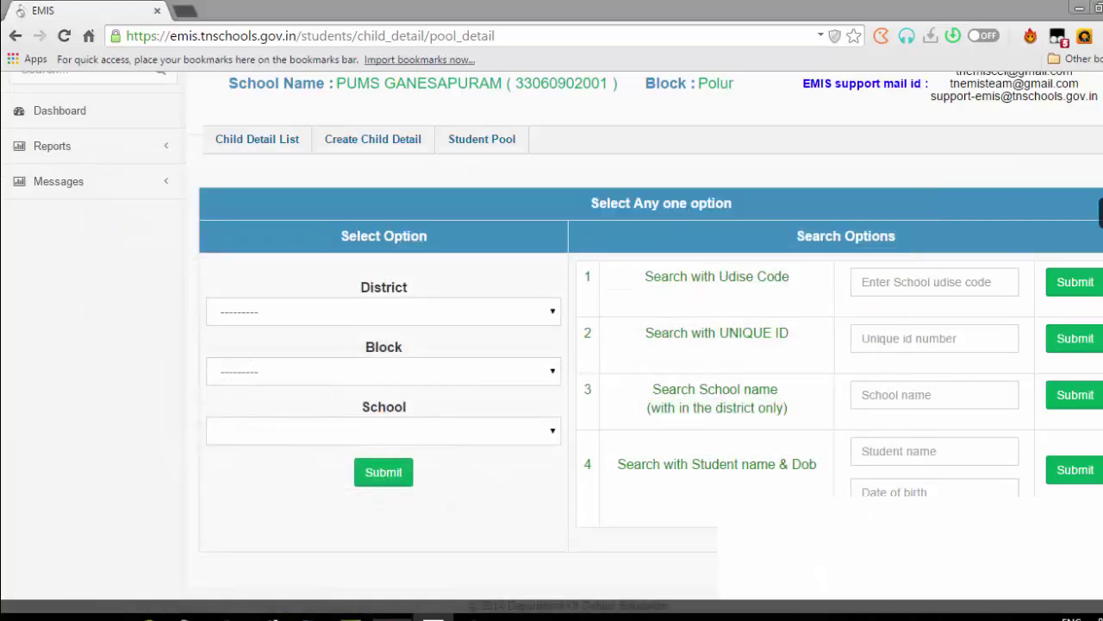